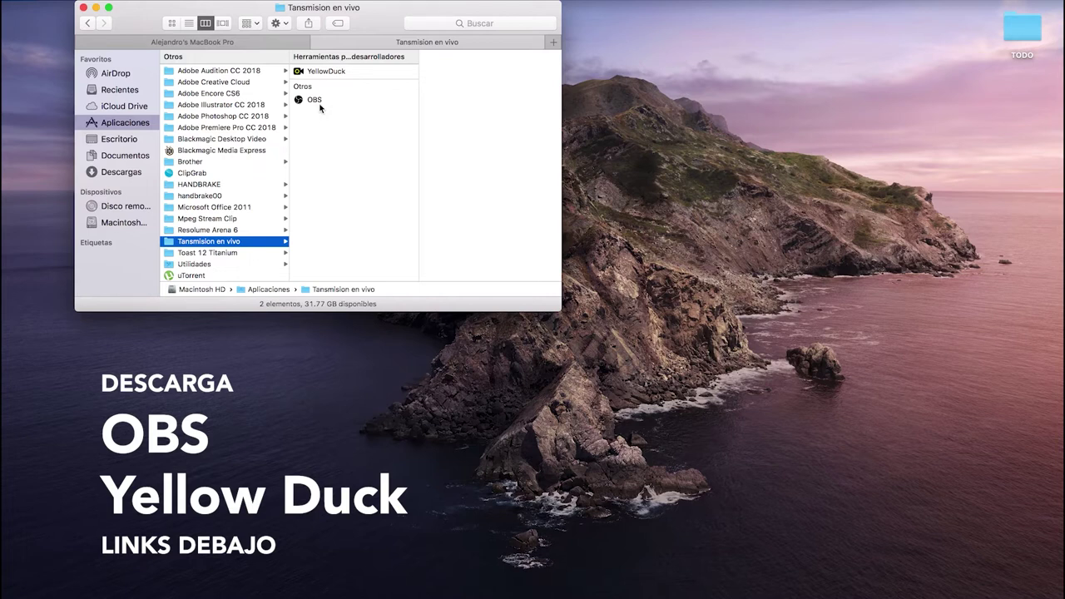
# Step: Launch OBS from the Tansmision en vivo folder in Finder, after previewing the OBS and YellowDuck app info
pyautogui.click(319, 101)
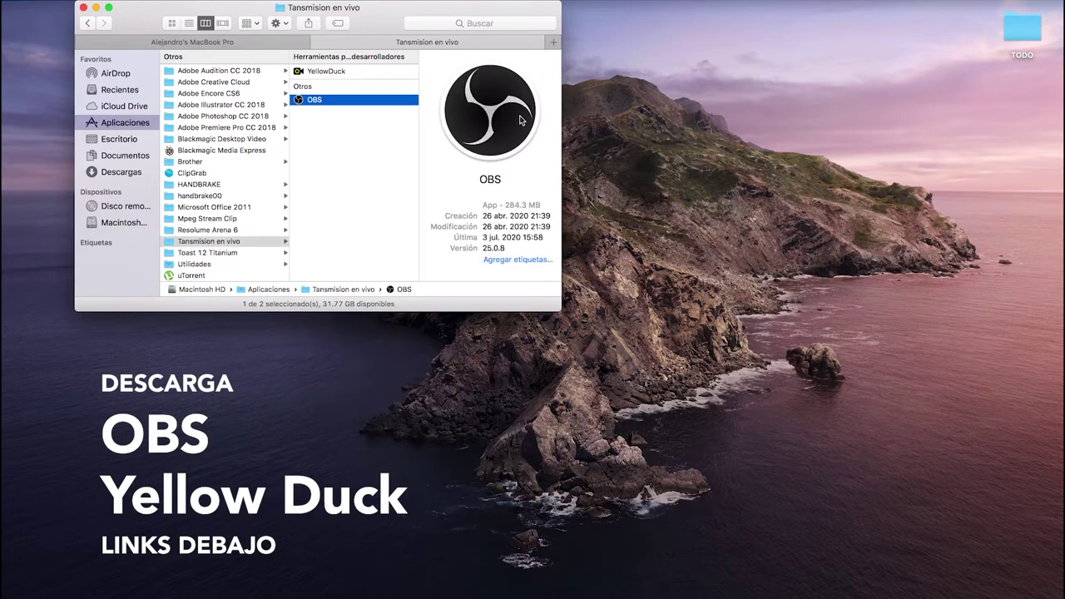
pyautogui.click(380, 73)
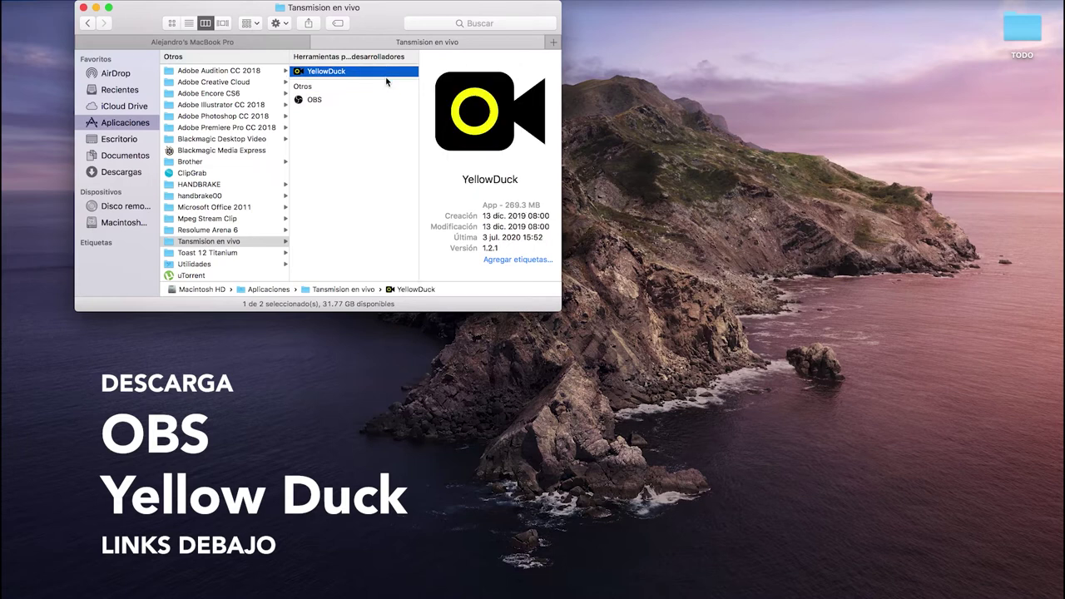
pyautogui.click(318, 101)
pyautogui.doubleClick(316, 102)
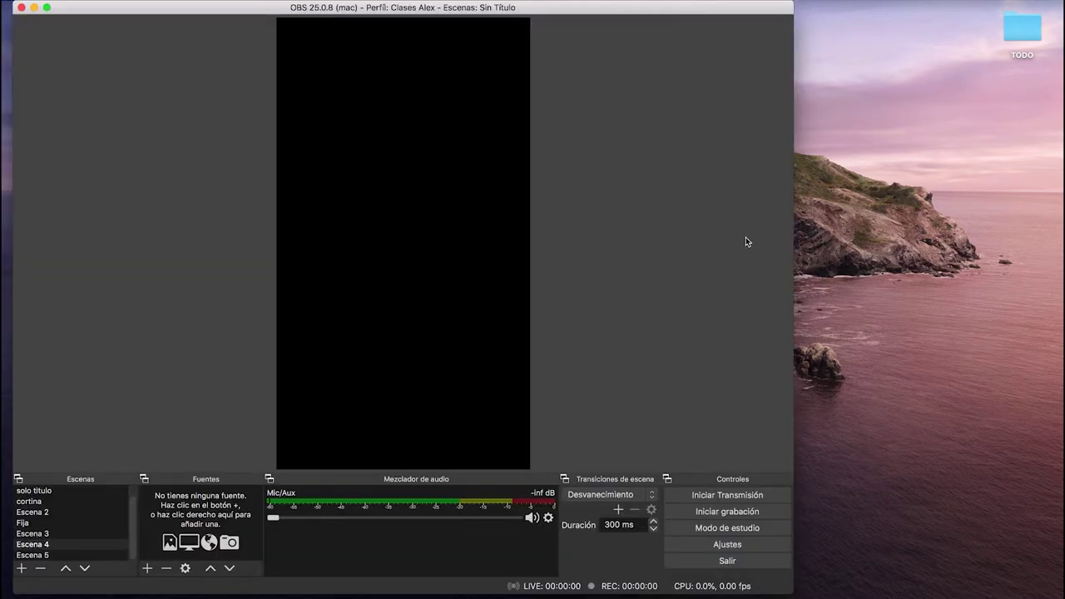
# Step: Open OBS Ajustes, move the window up and enlarge it to show more General options
pyautogui.click(760, 543)
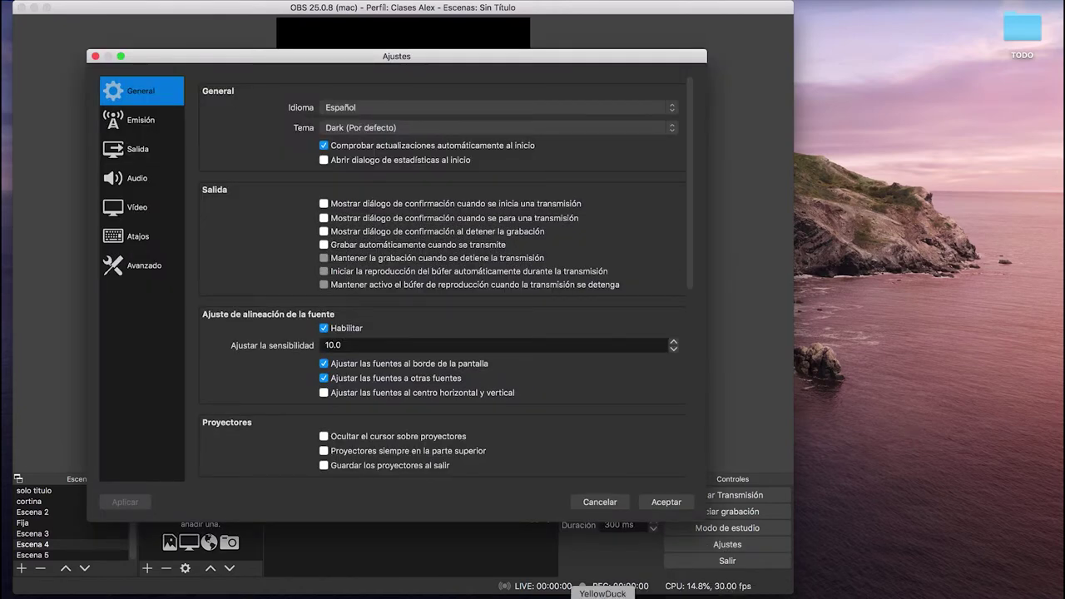
pyautogui.click(220, 75)
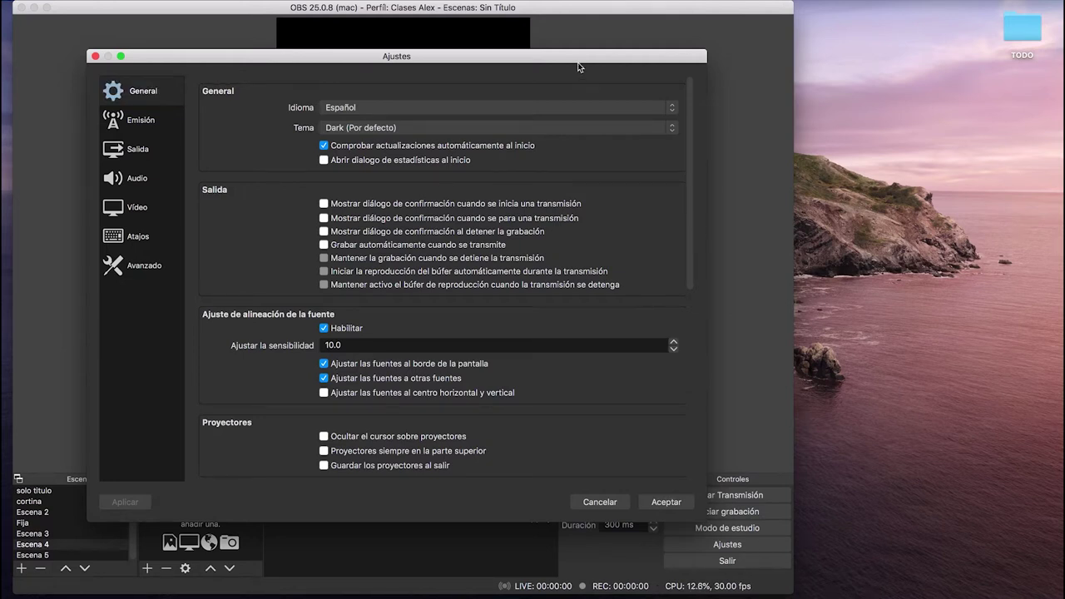
pyautogui.moveTo(557, 67); pyautogui.dragTo(559, 10)
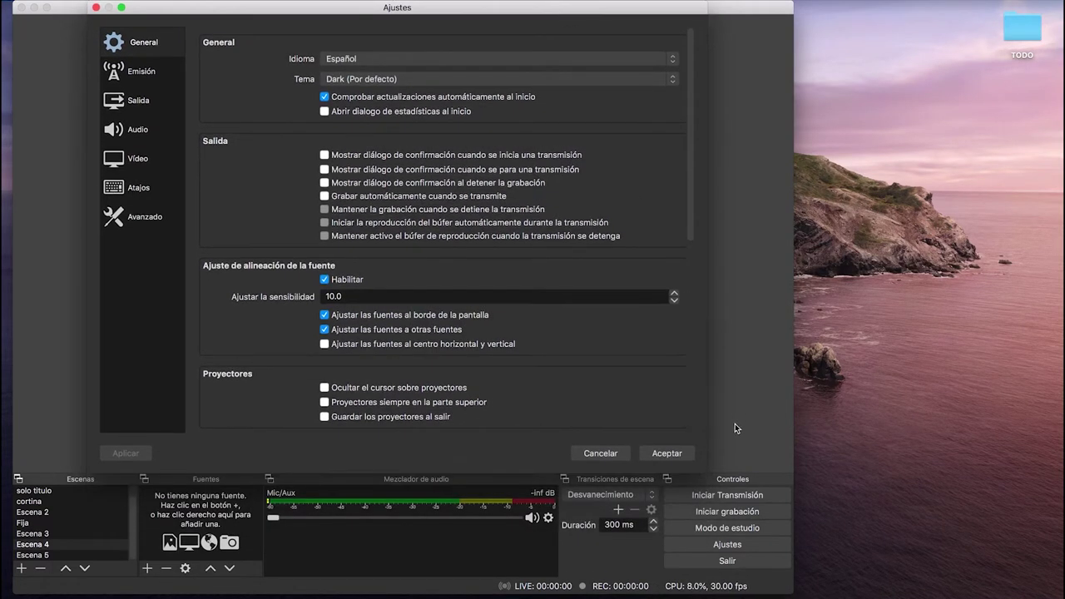
pyautogui.moveTo(701, 469); pyautogui.dragTo(785, 544)
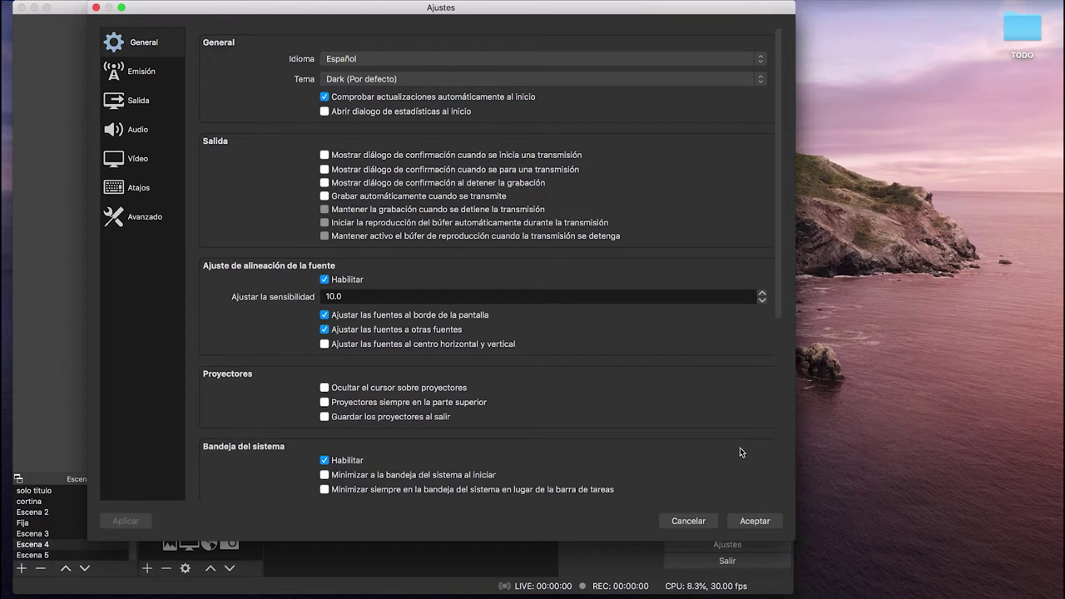
pyautogui.scroll(-4, 742, 394)
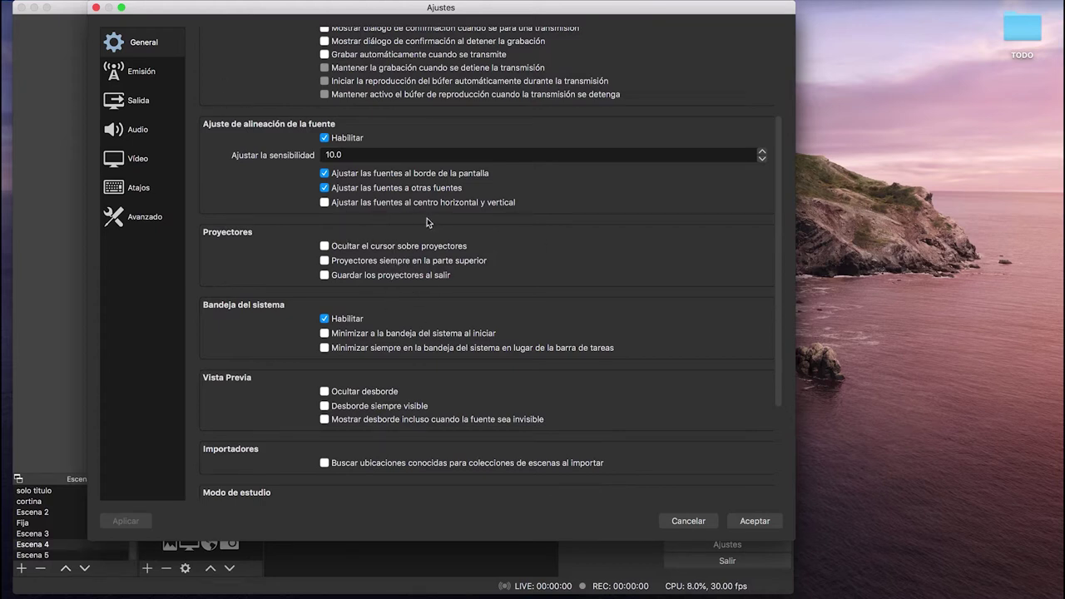
# Step: On Emisión, try Twitter / Periscope, Restream.io and Facebook Live, then restore Personalizado with the Instagram server
pyautogui.click(158, 72)
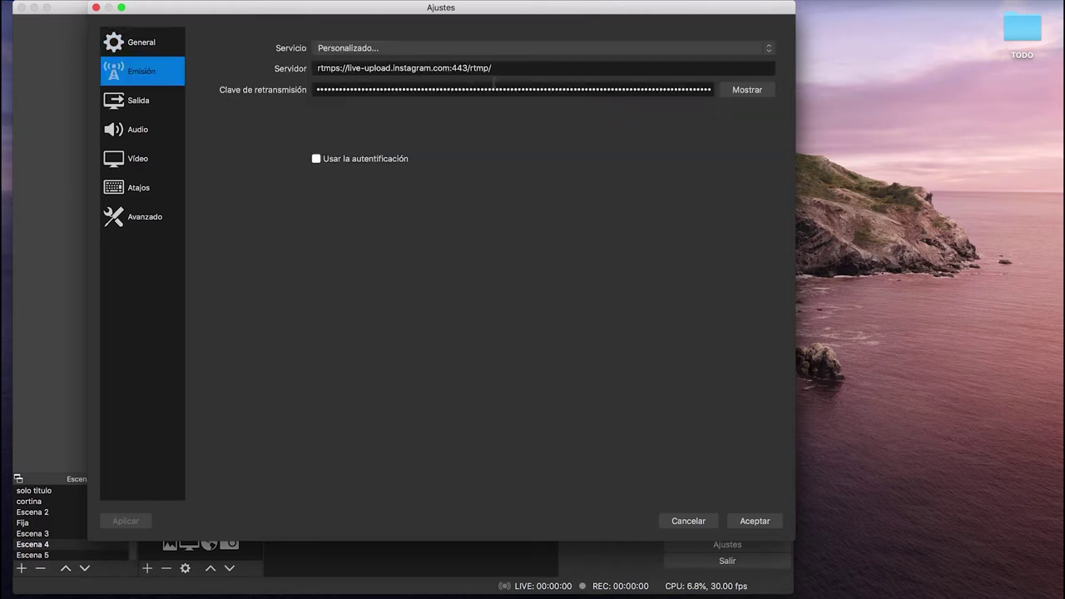
pyautogui.click(768, 48)
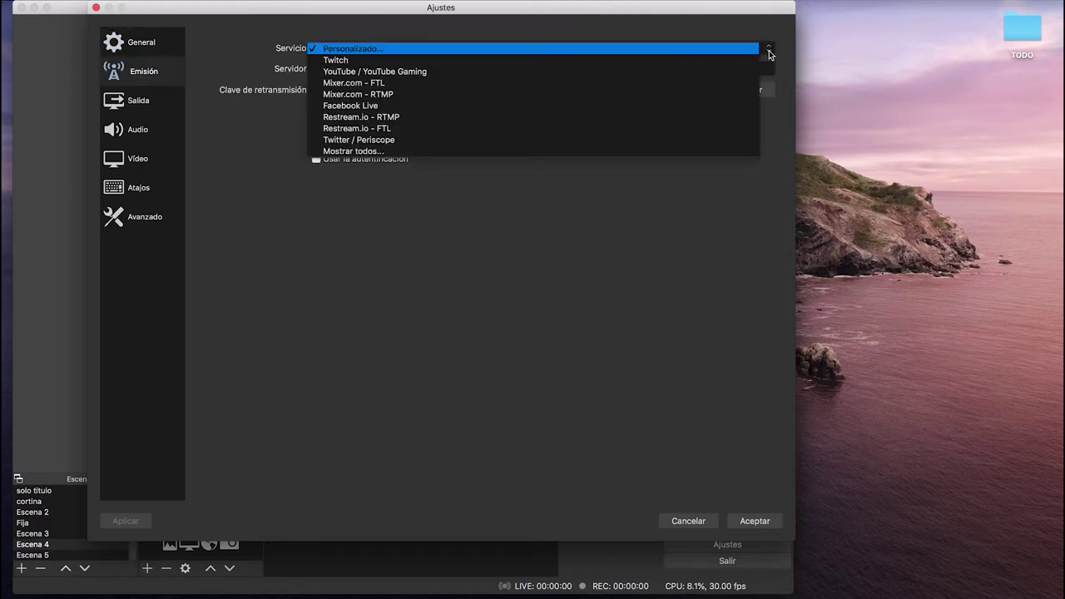
pyautogui.click(642, 136)
pyautogui.click(602, 48)
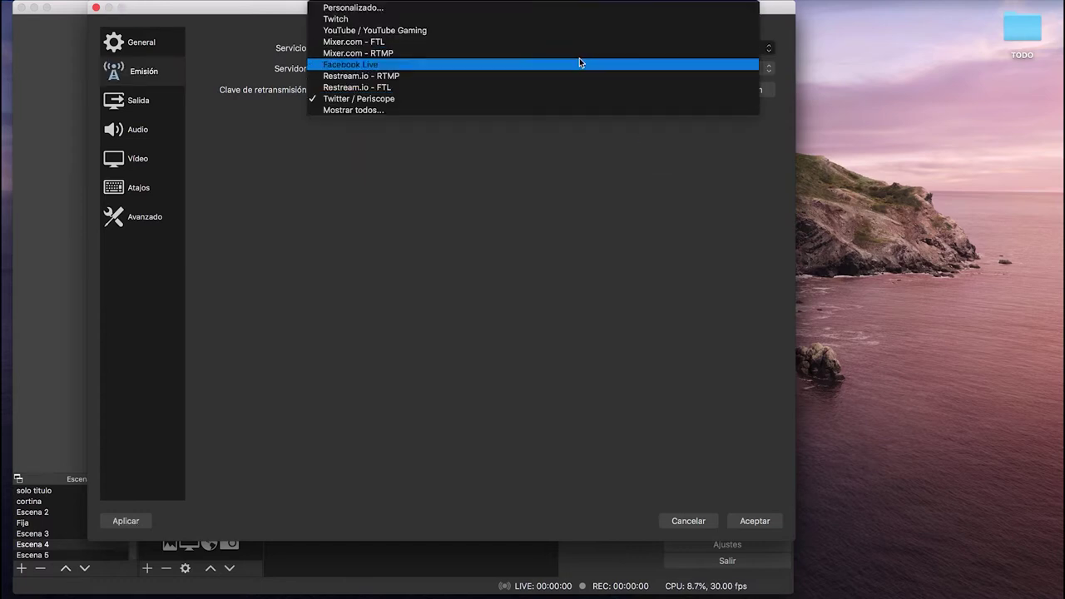
pyautogui.click(487, 77)
pyautogui.click(507, 52)
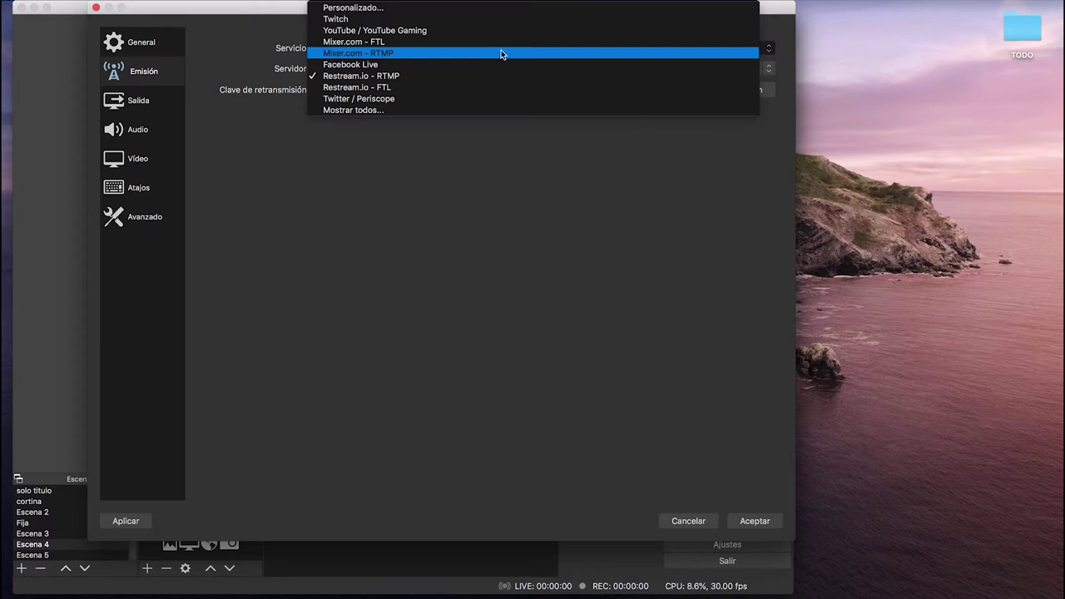
pyautogui.click(475, 67)
pyautogui.click(496, 48)
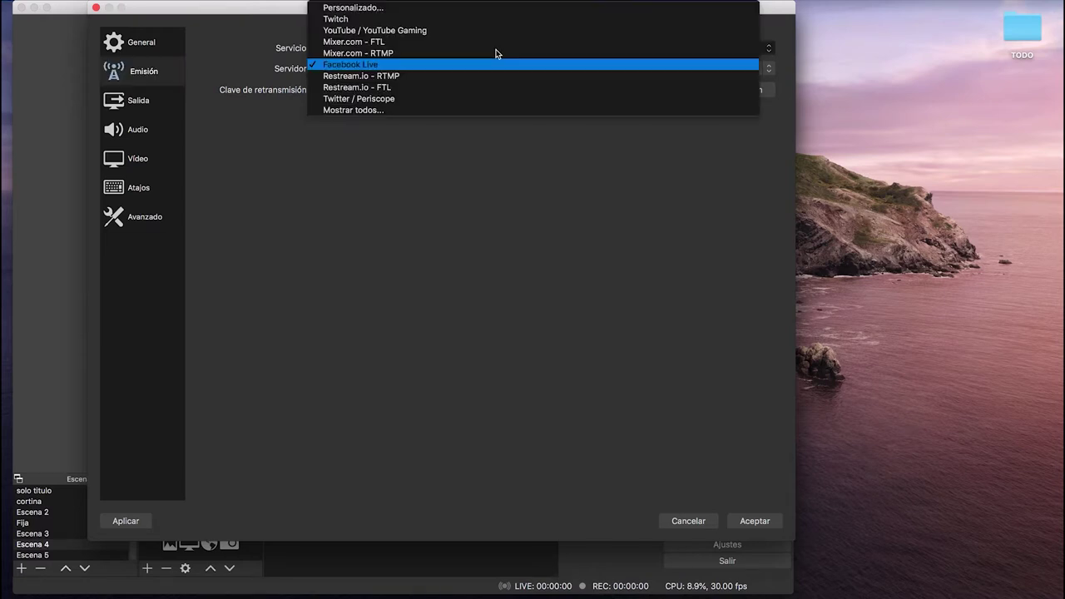
pyautogui.click(469, 8)
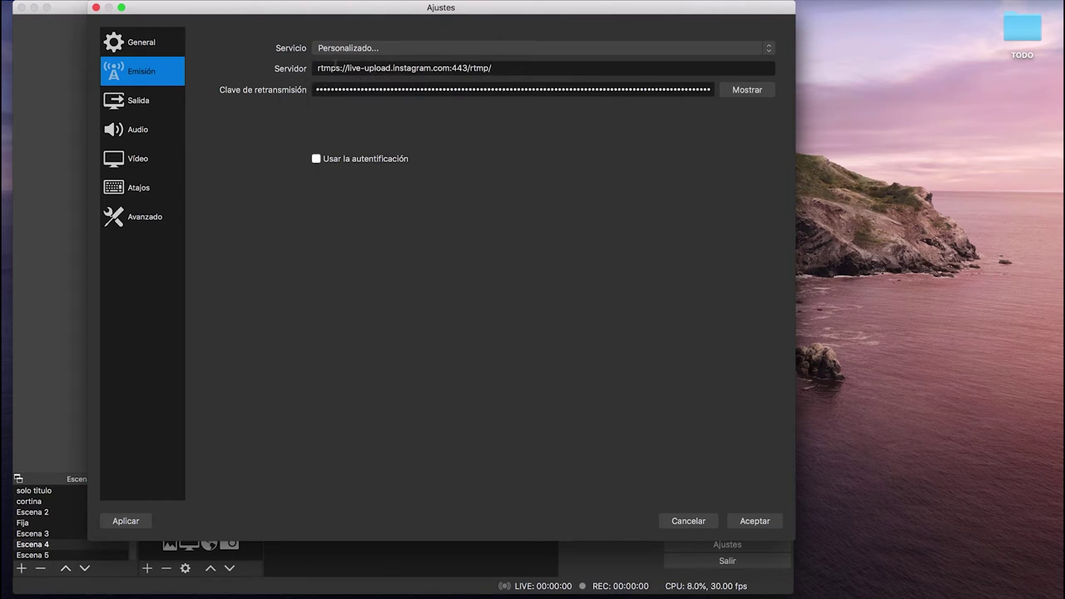
pyautogui.click(140, 102)
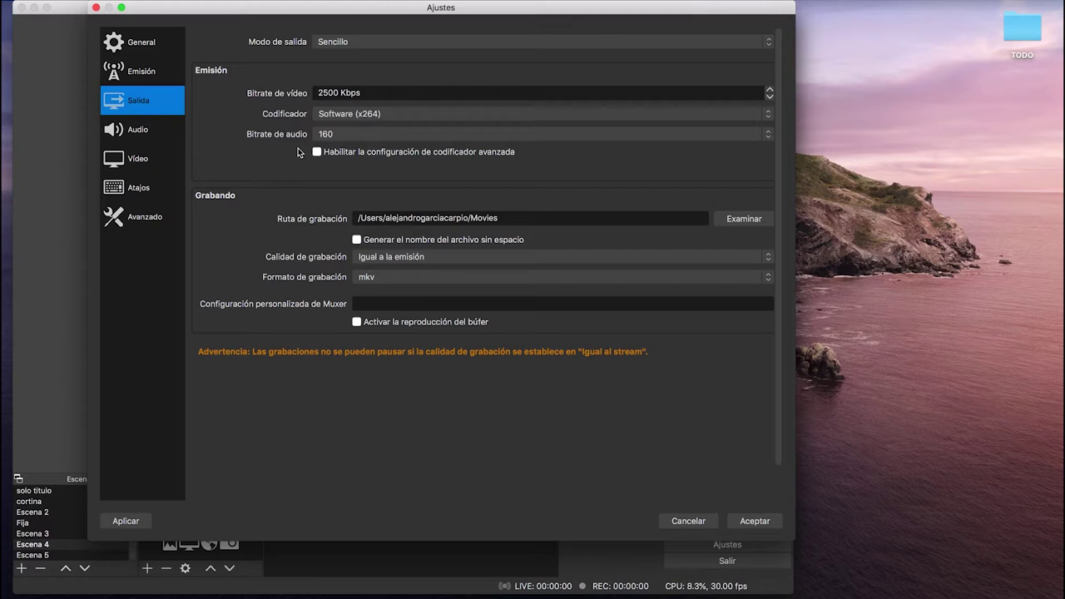
# Step: Check the Salida video bitrate is 2500 Kbps, then move to the Audio page
pyautogui.tripleClick(372, 93)
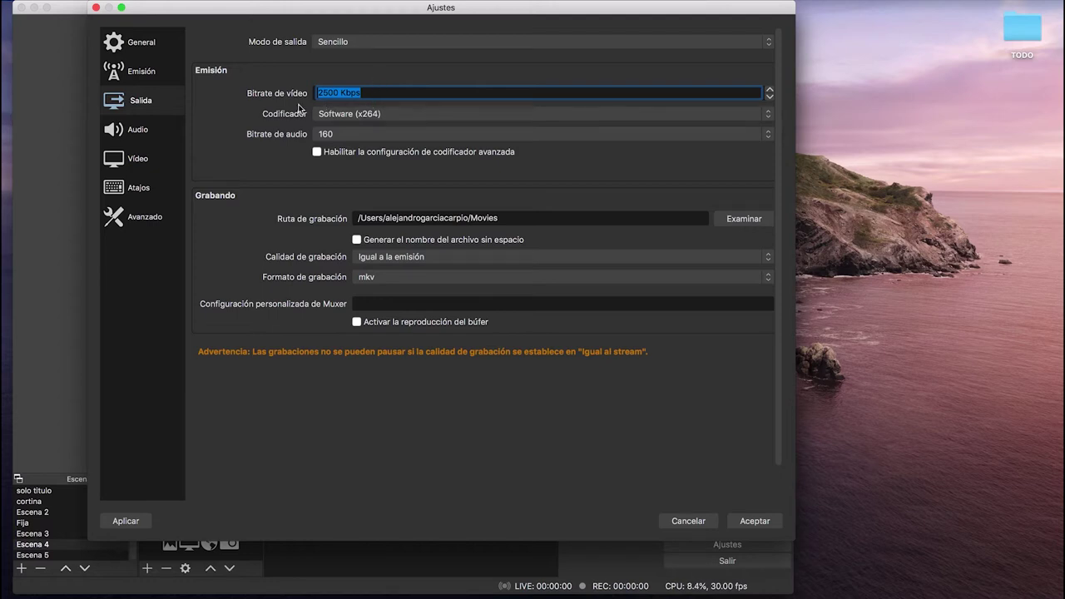
pyautogui.click(276, 183)
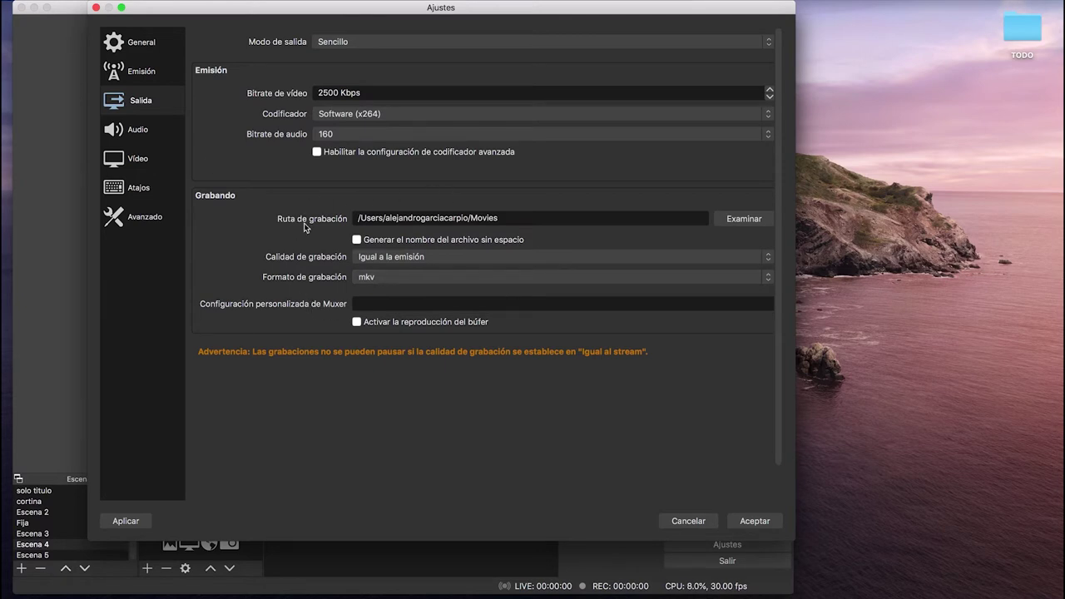
pyautogui.click(154, 131)
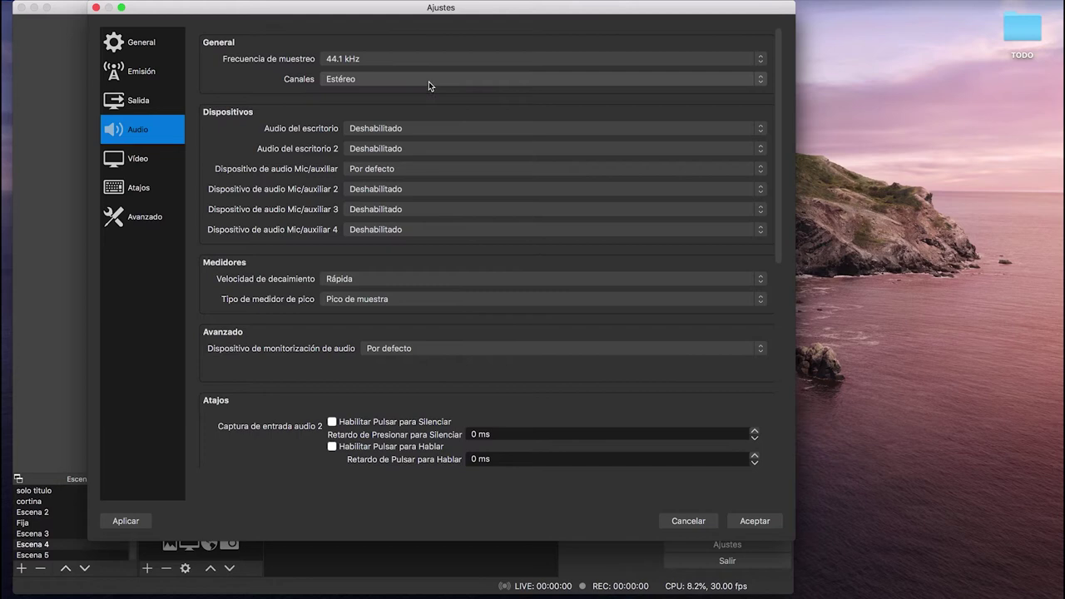
# Step: Keep the audio sample rate at 44.1 kHz and go to the Vídeo page
pyautogui.click(376, 61)
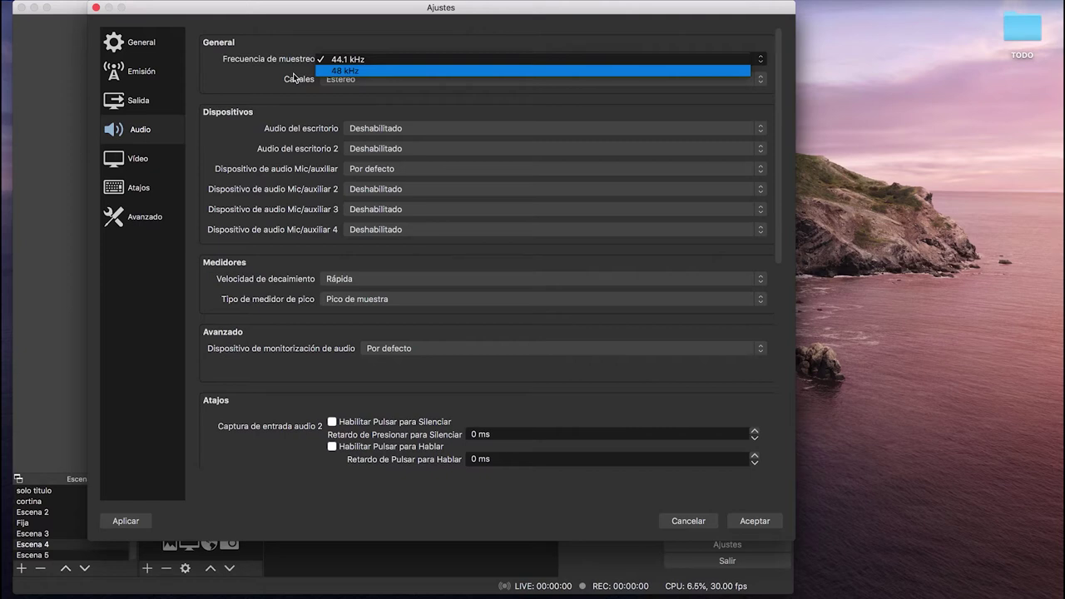
pyautogui.click(379, 60)
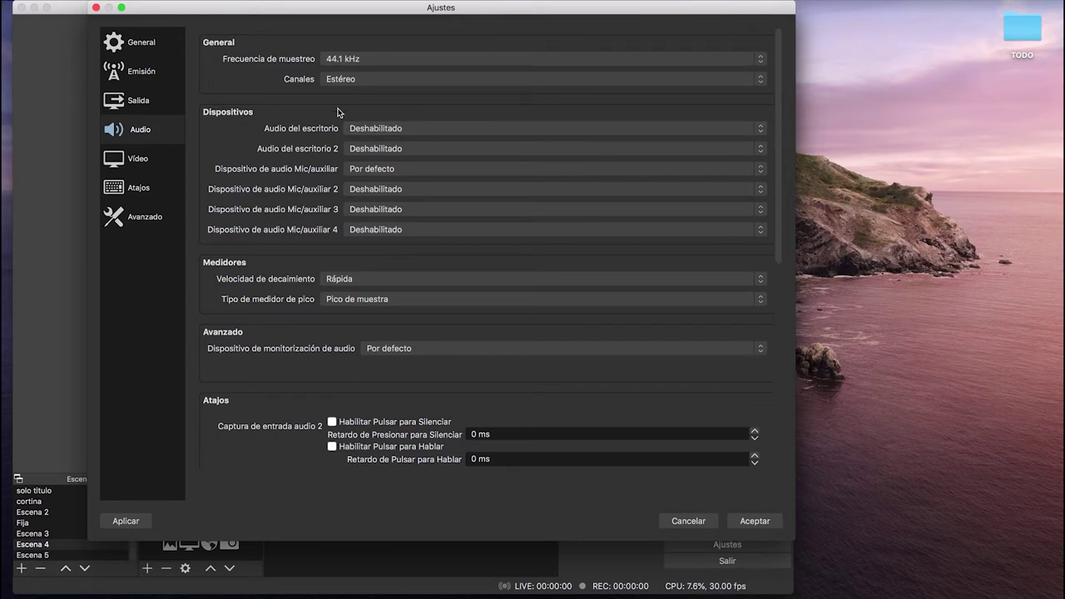
pyautogui.click(173, 158)
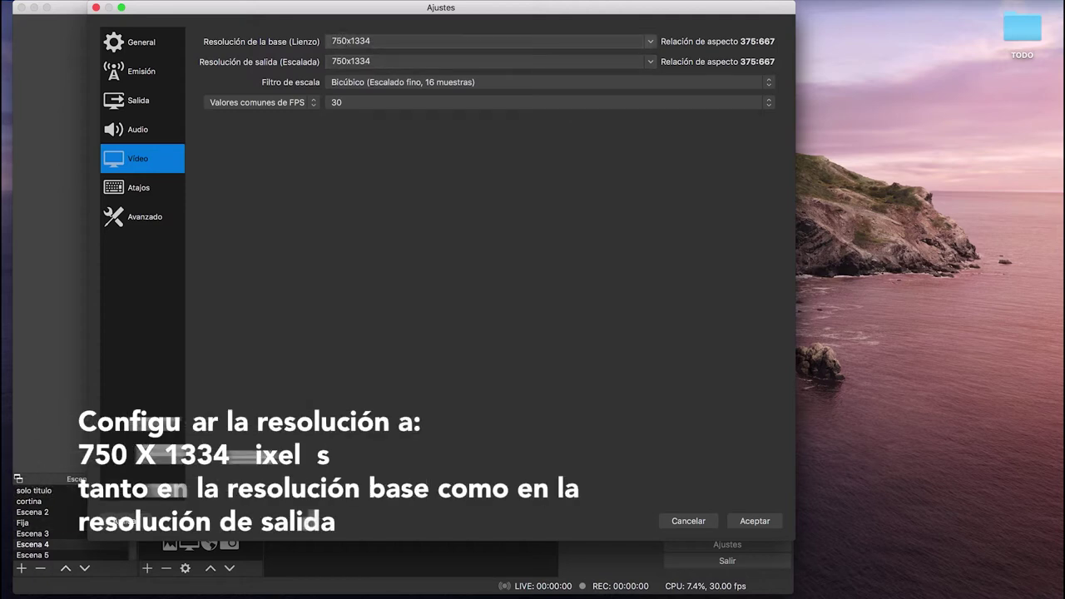
# Step: Confirm the 750x1334 base resolution and keep Bicúbico as the scaling filter
pyautogui.moveTo(375, 41); pyautogui.dragTo(297, 48)
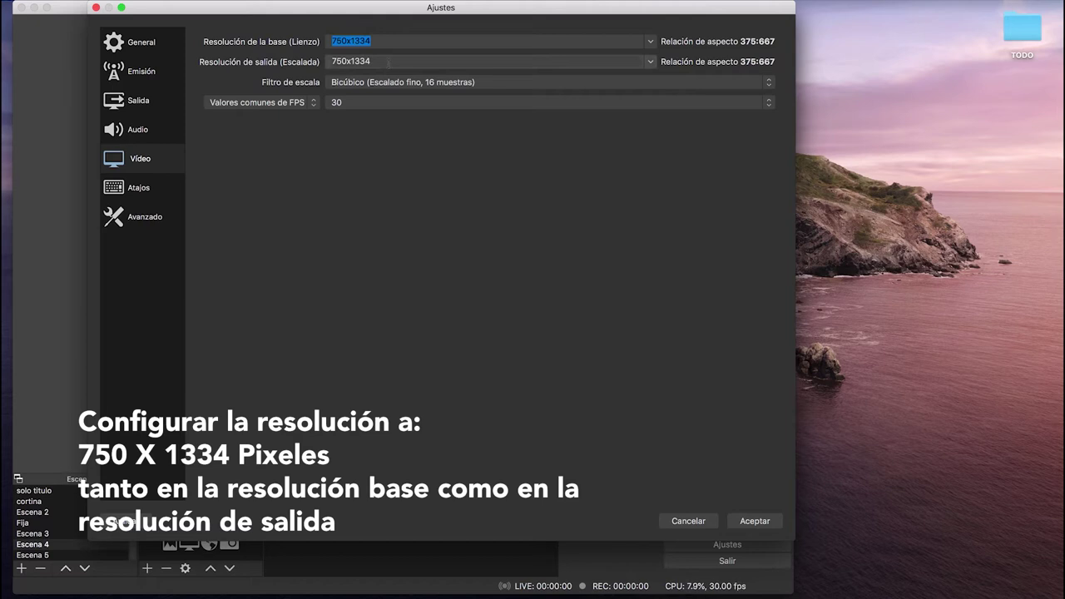
pyautogui.click(349, 40)
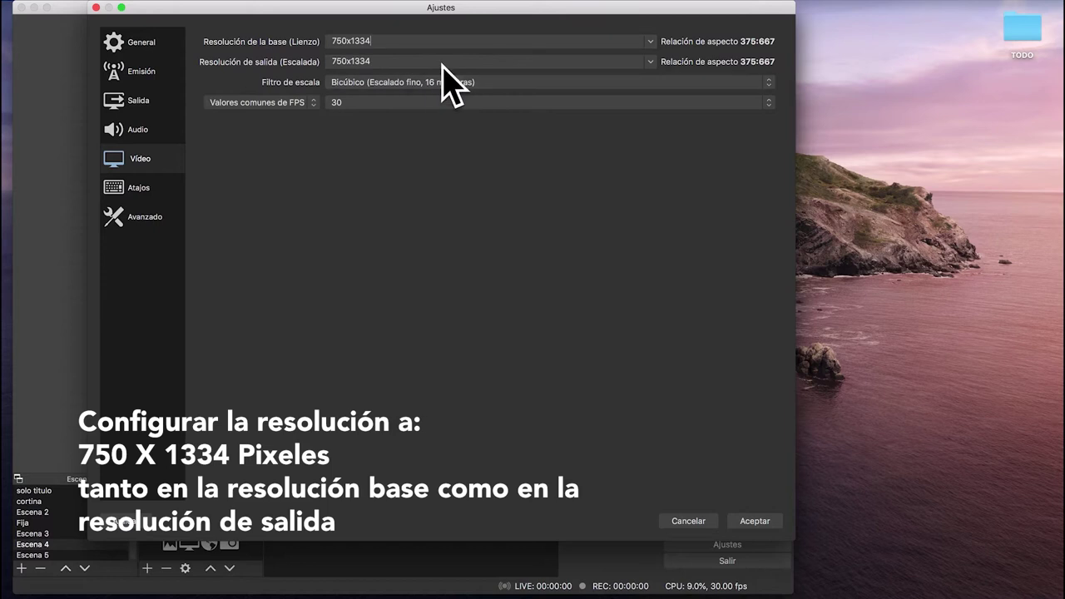
pyautogui.click(389, 83)
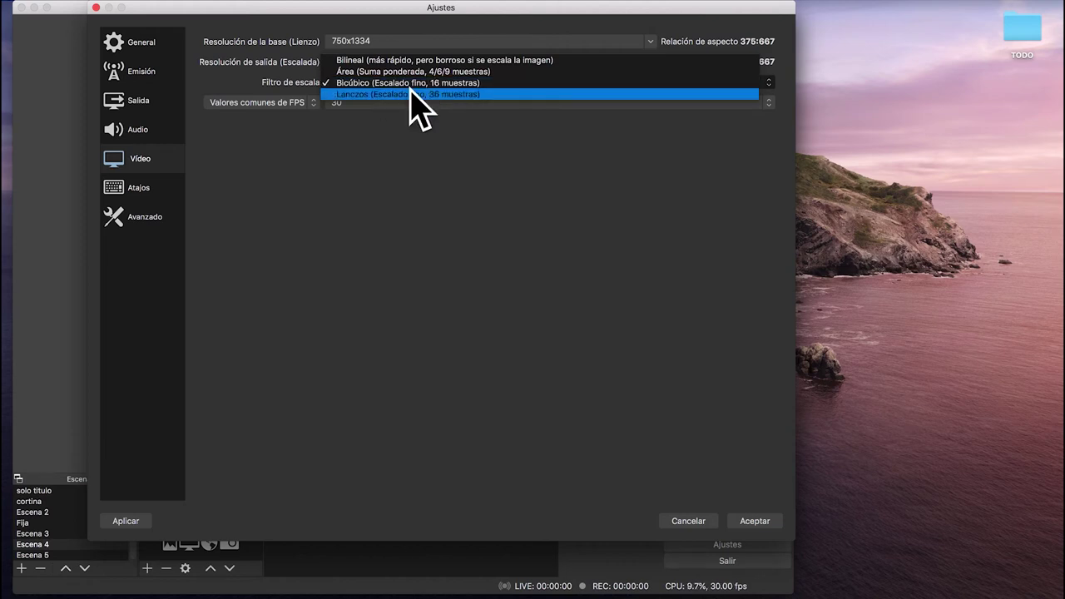
pyautogui.click(375, 149)
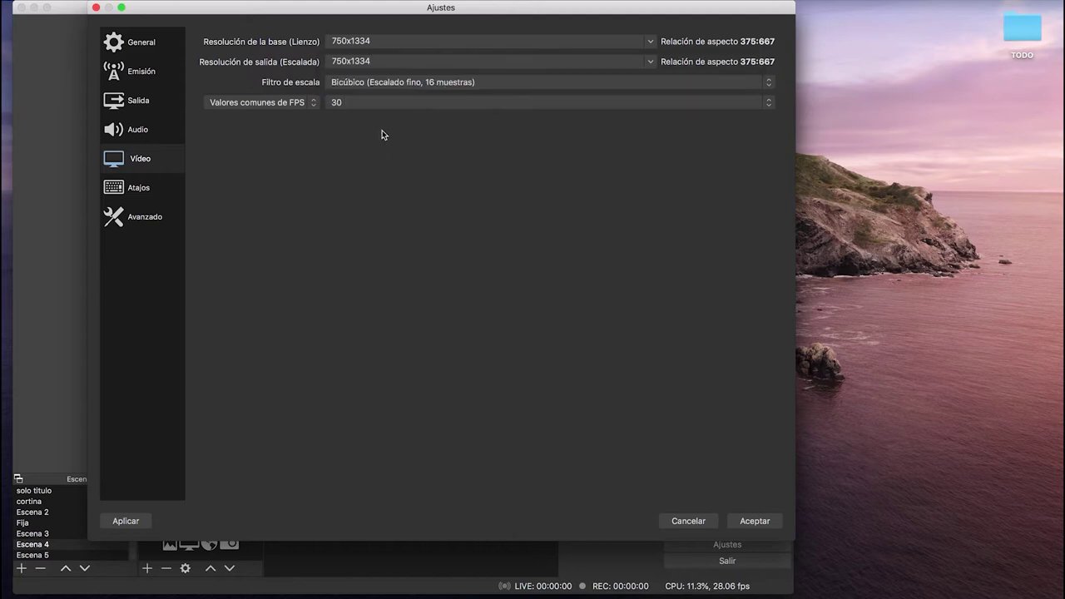
# Step: Keep the common FPS value at 30, then go to the Avanzado page
pyautogui.click(380, 105)
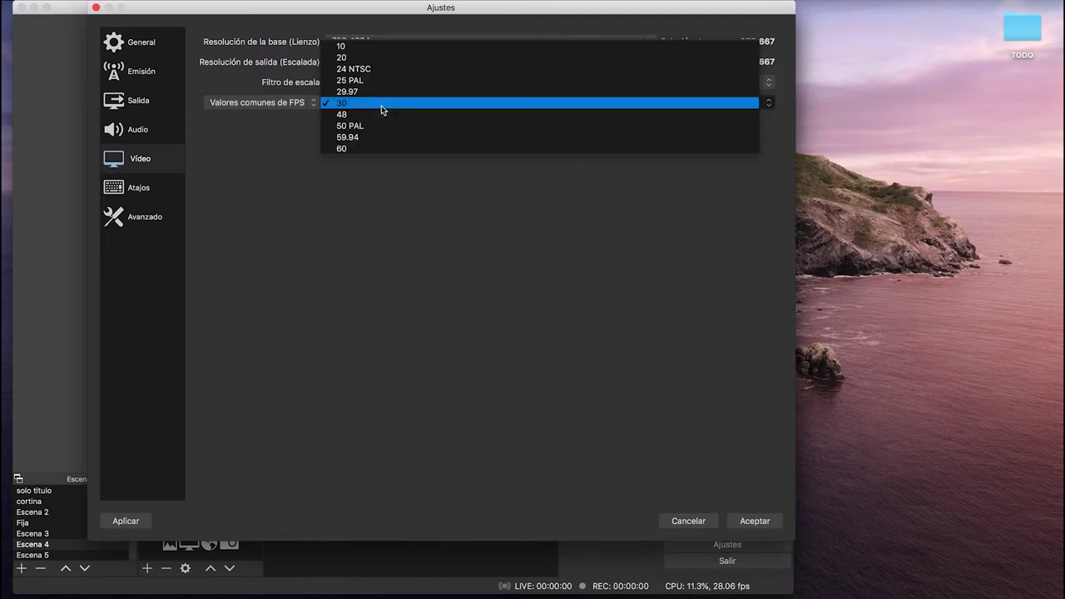
pyautogui.click(381, 105)
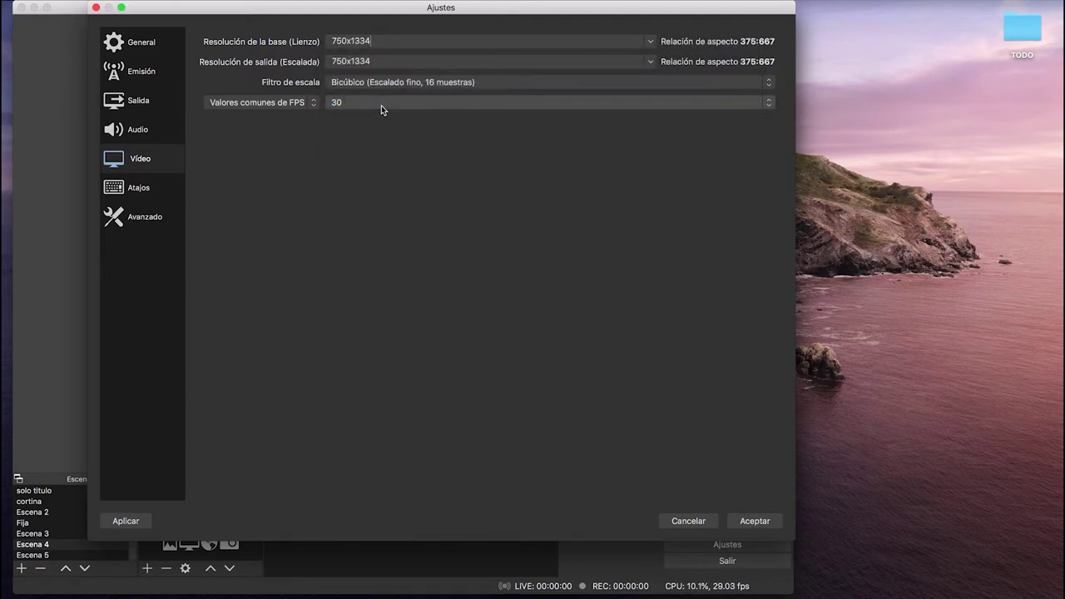
pyautogui.click(381, 105)
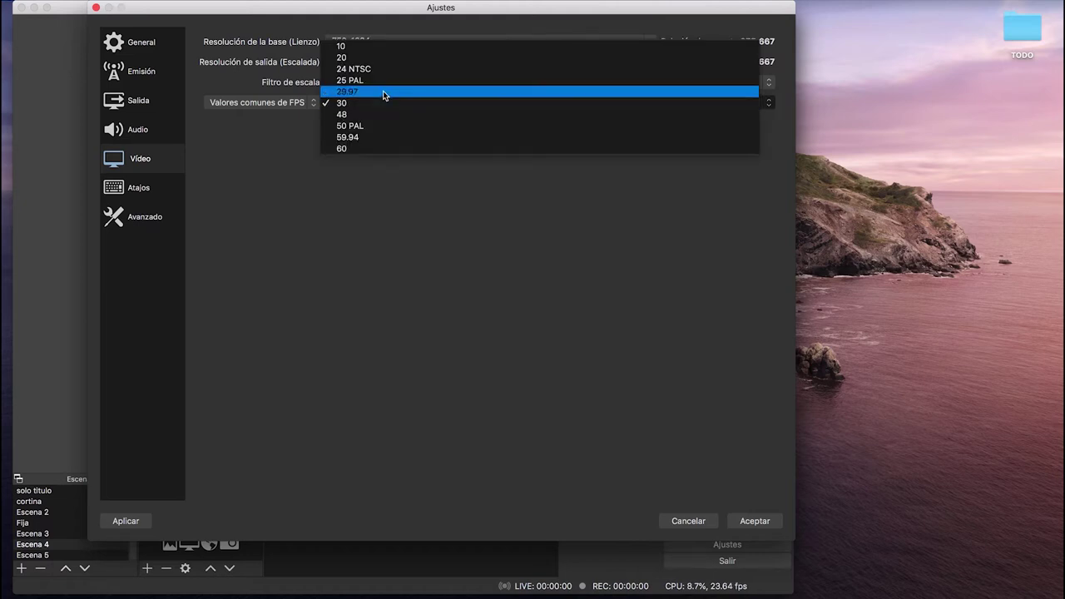
pyautogui.click(271, 137)
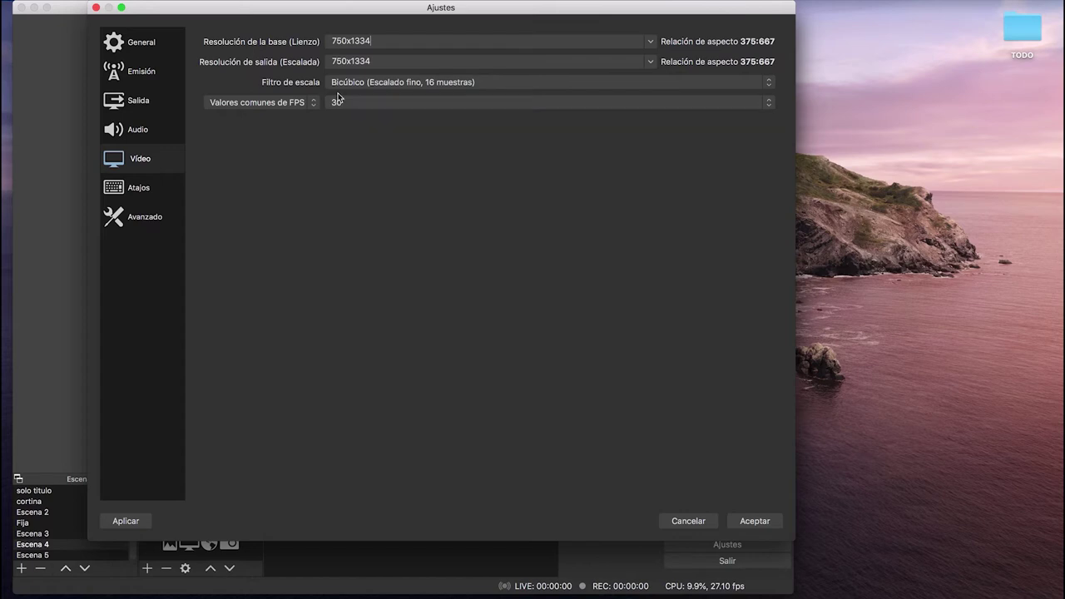
pyautogui.click(360, 101)
pyautogui.click(369, 100)
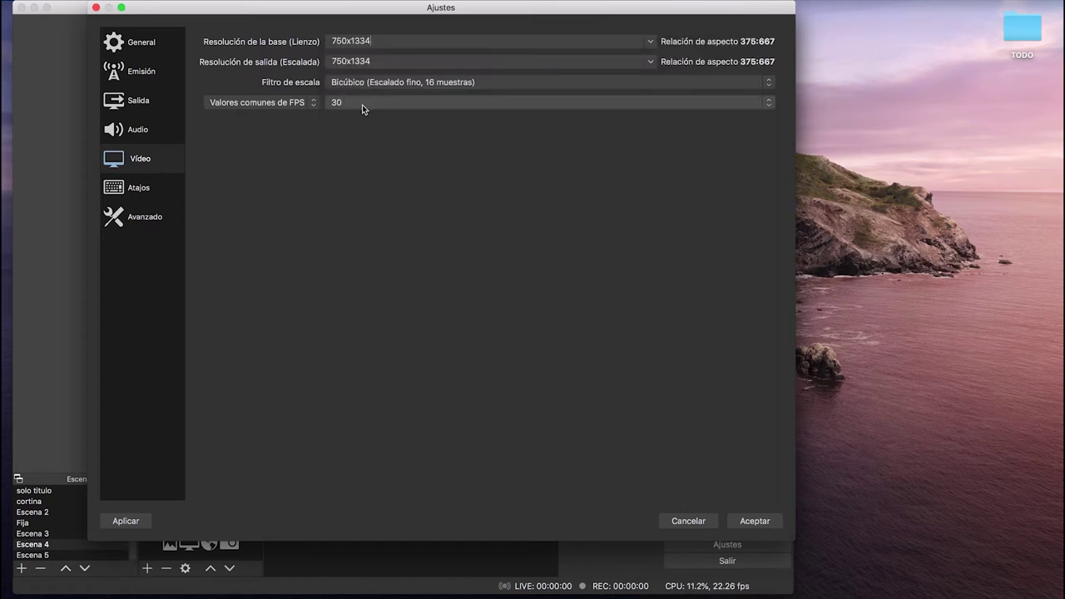
pyautogui.click(364, 104)
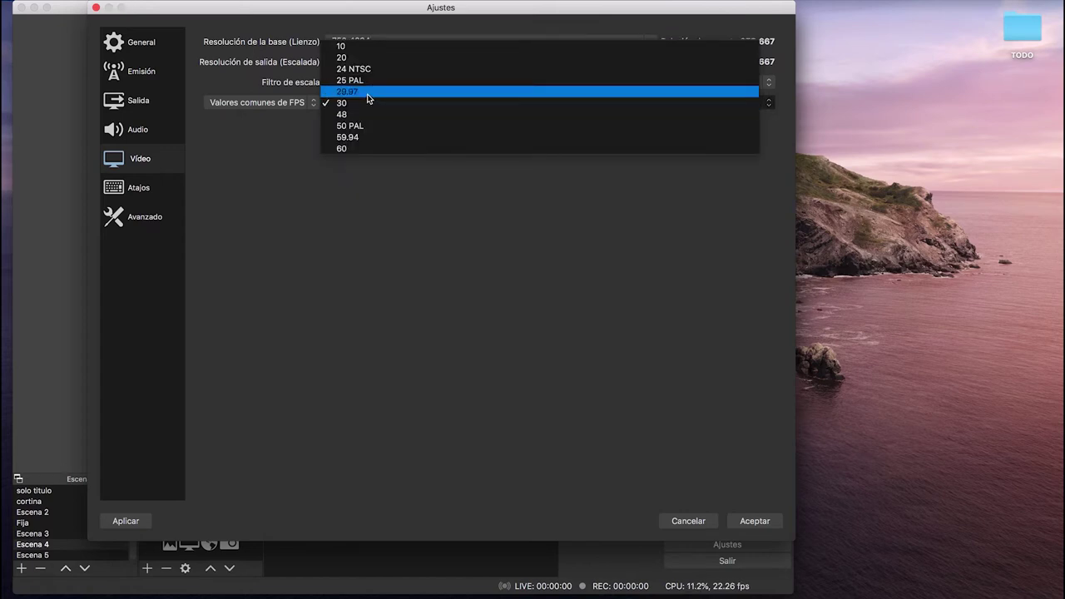
pyautogui.click(349, 102)
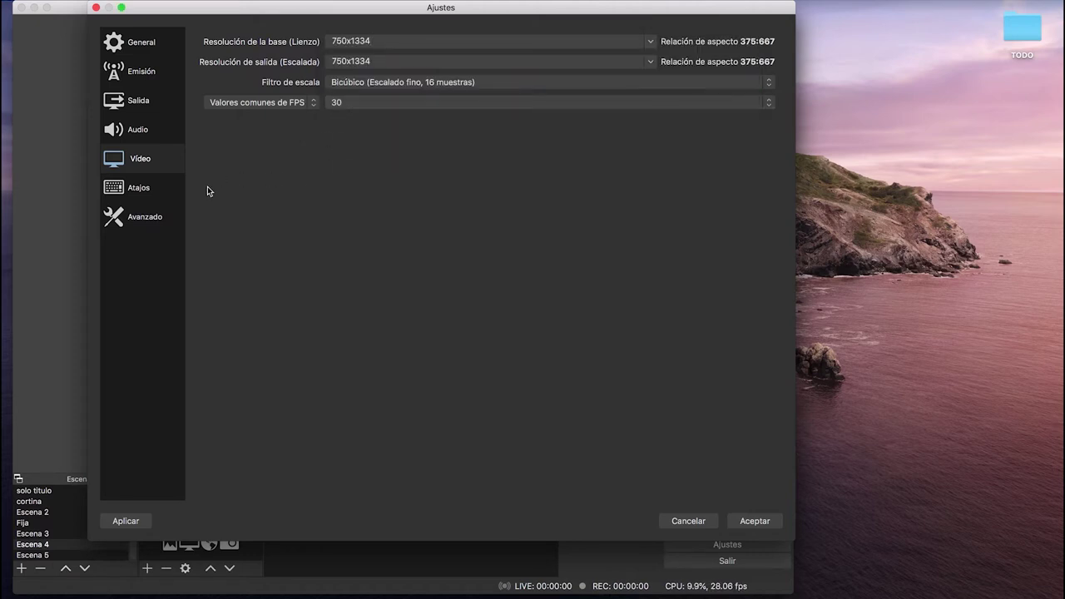
pyautogui.click(148, 216)
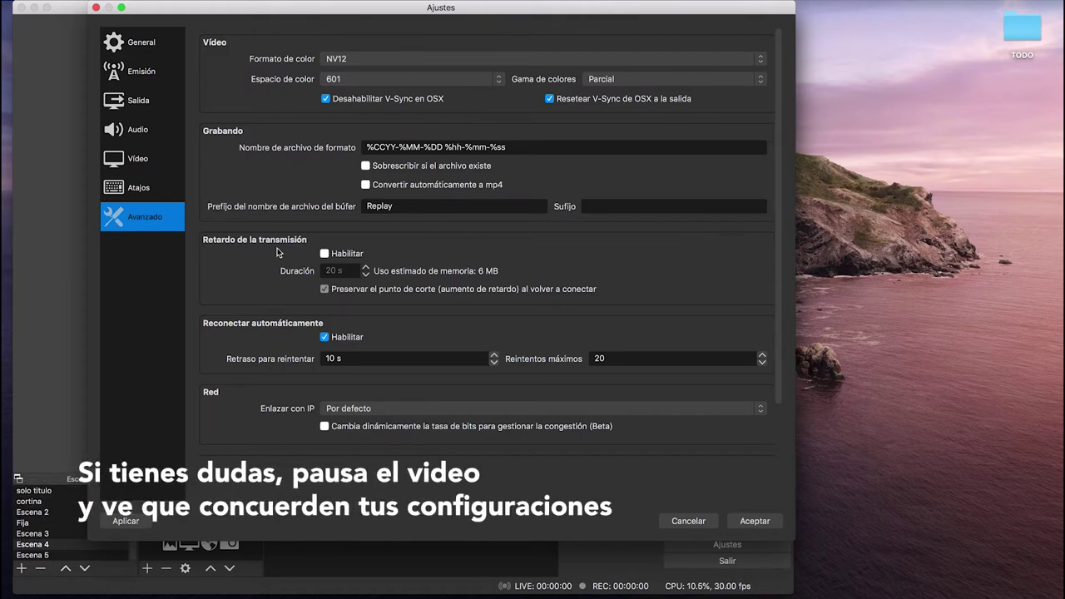
# Step: Review the Avanzado options, accept the settings, move the OBS window right and select Escena 4
pyautogui.scroll(-3, 708, 217)
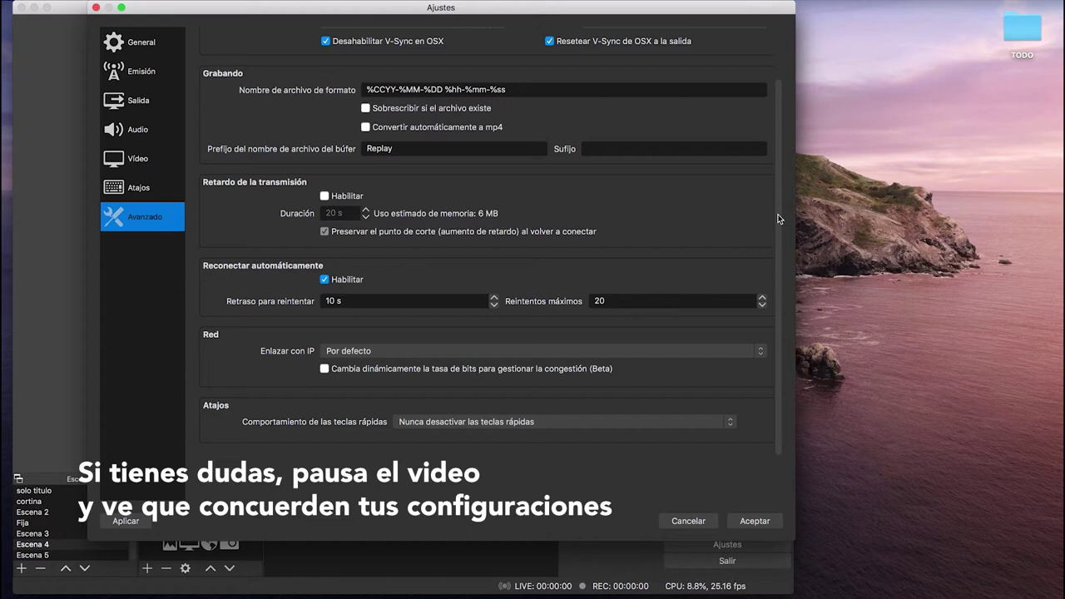
pyautogui.click(777, 228)
pyautogui.scroll(1, 757, 226)
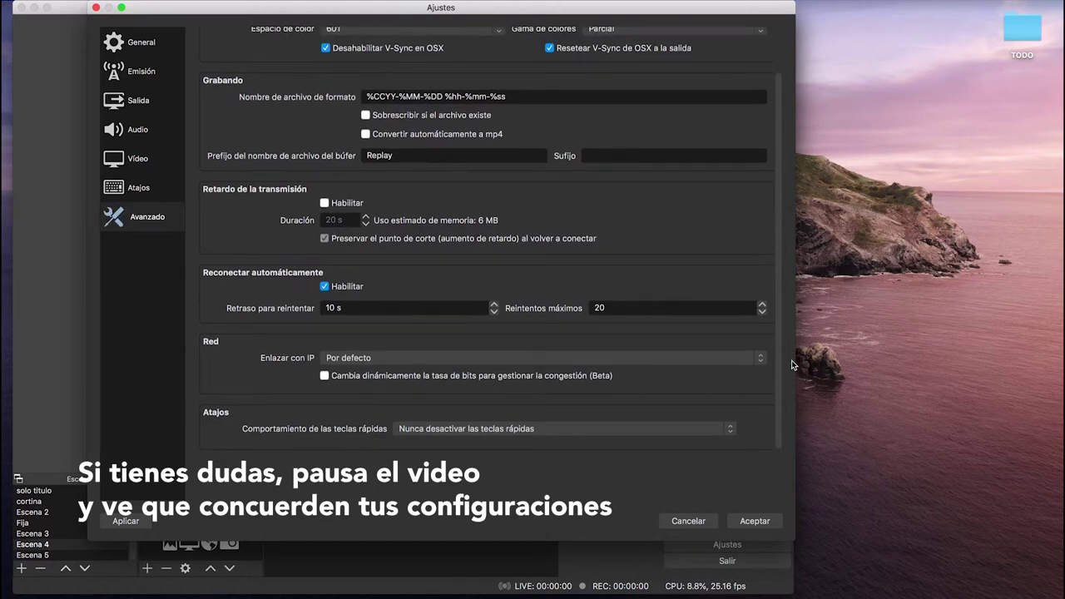
pyautogui.click(778, 524)
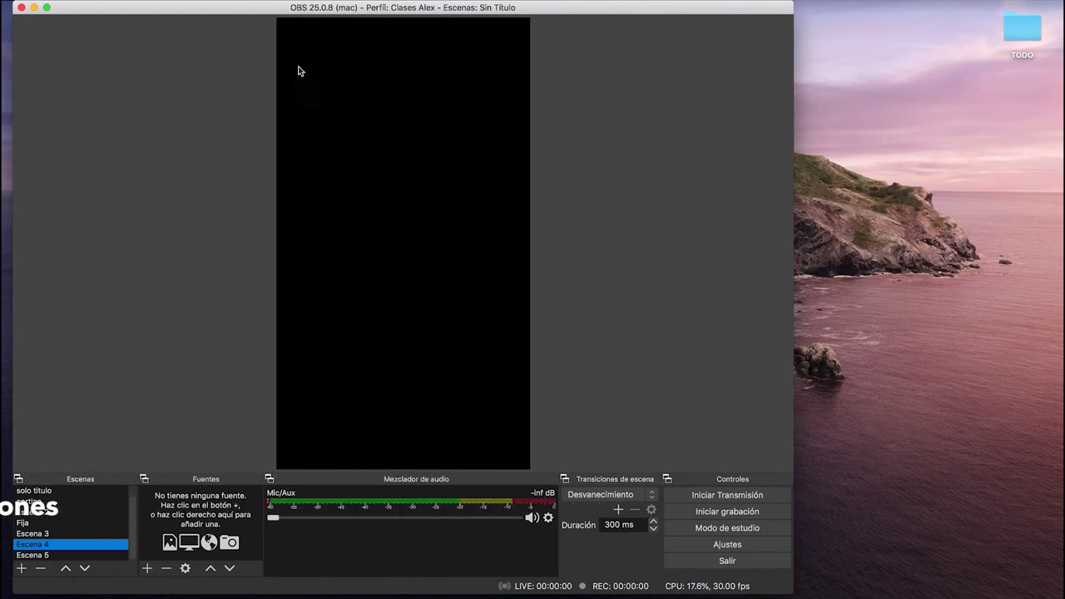
pyautogui.moveTo(608, 4); pyautogui.dragTo(658, 5)
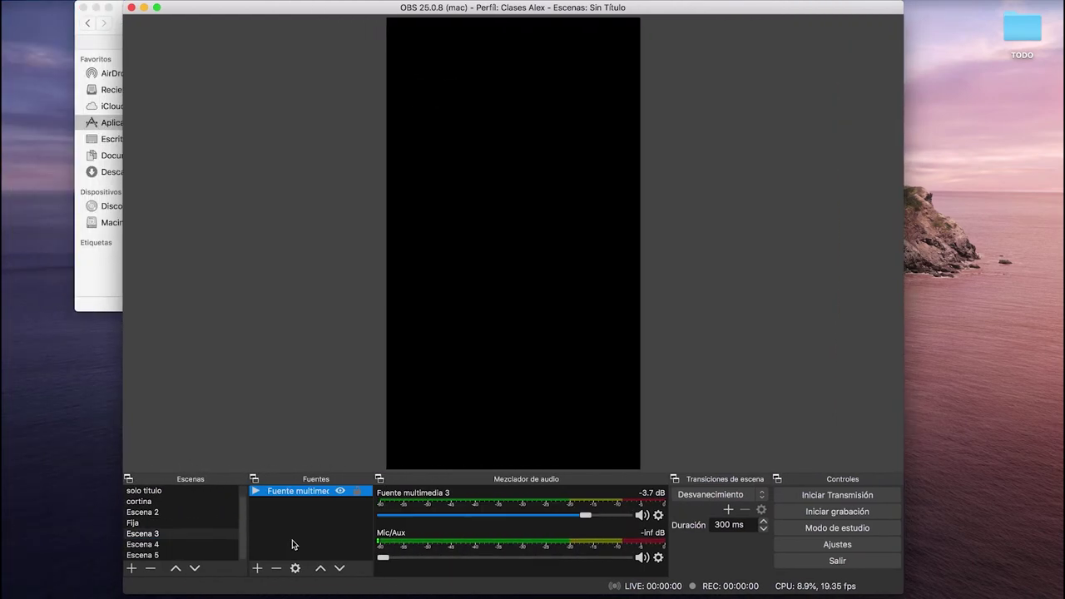
pyautogui.click(173, 543)
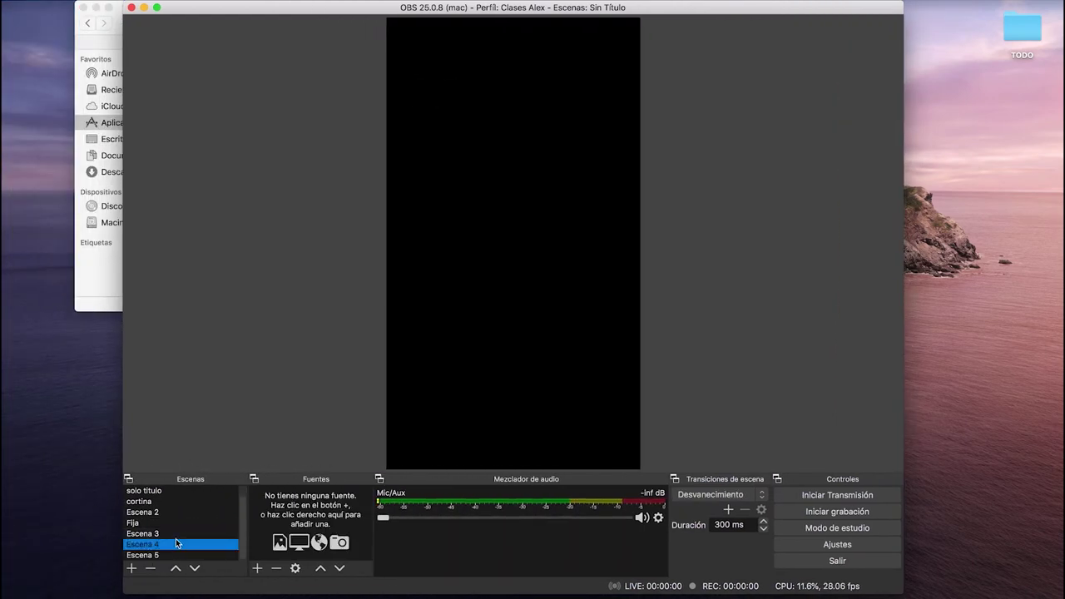
# Step: Select Escena 3 and open its media source properties to browse for a local video
pyautogui.click(180, 534)
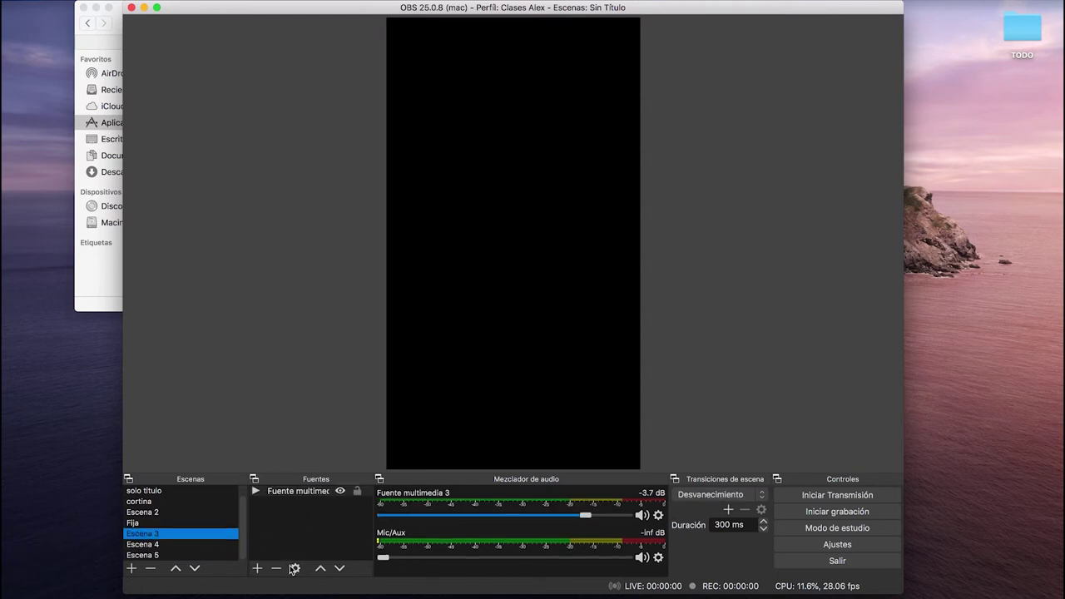
pyautogui.doubleClick(296, 490)
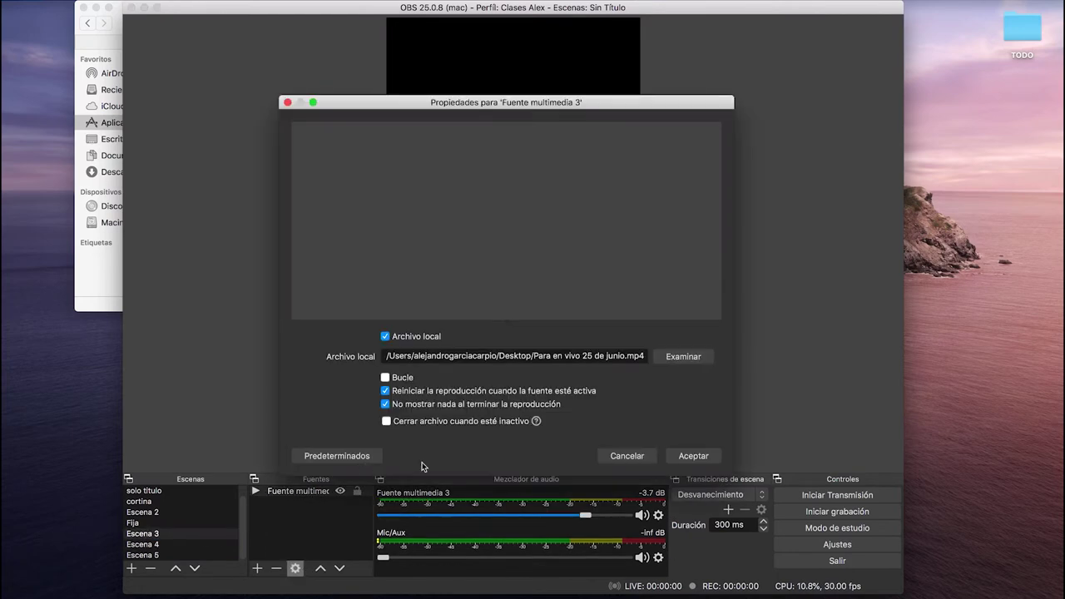
pyautogui.click(695, 361)
pyautogui.click(694, 359)
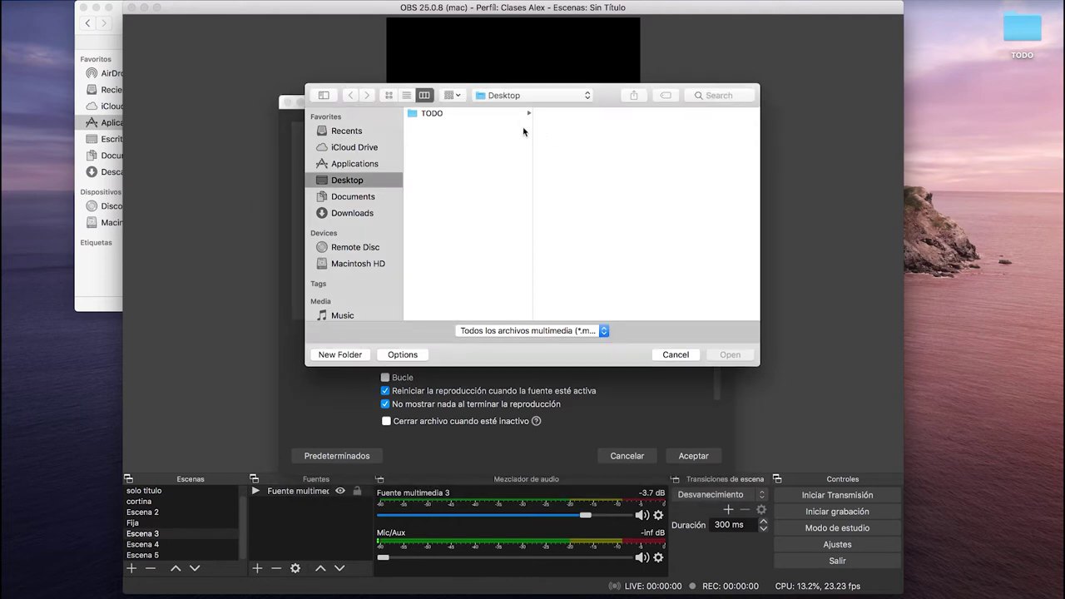
# Step: Load Para en vivo 25 de junio.mp4 from the TODO folder and confirm the source
pyautogui.click(454, 117)
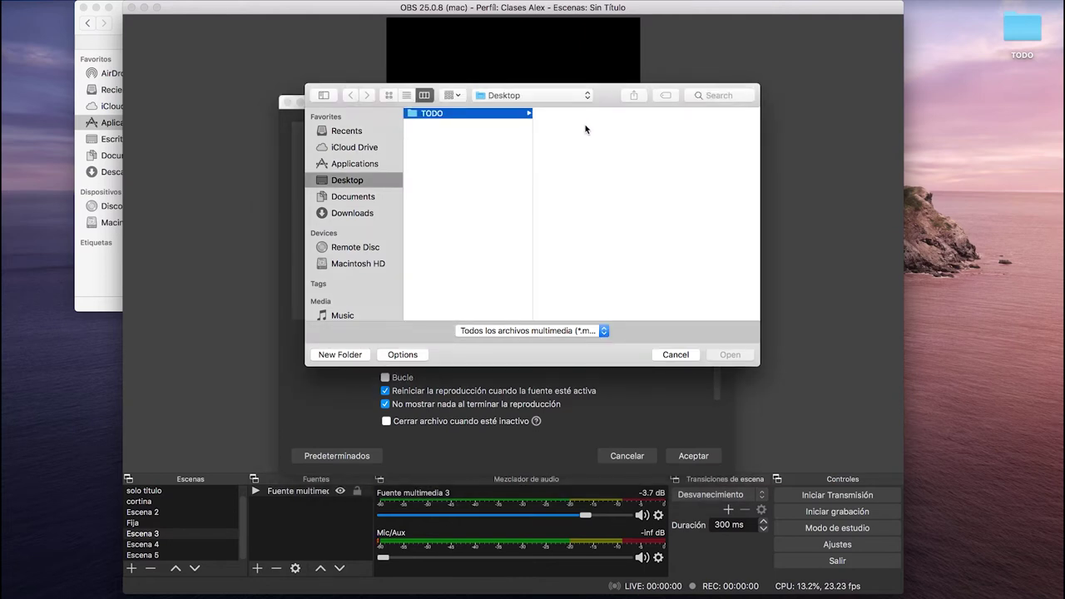
pyautogui.scroll(-3, 593, 124)
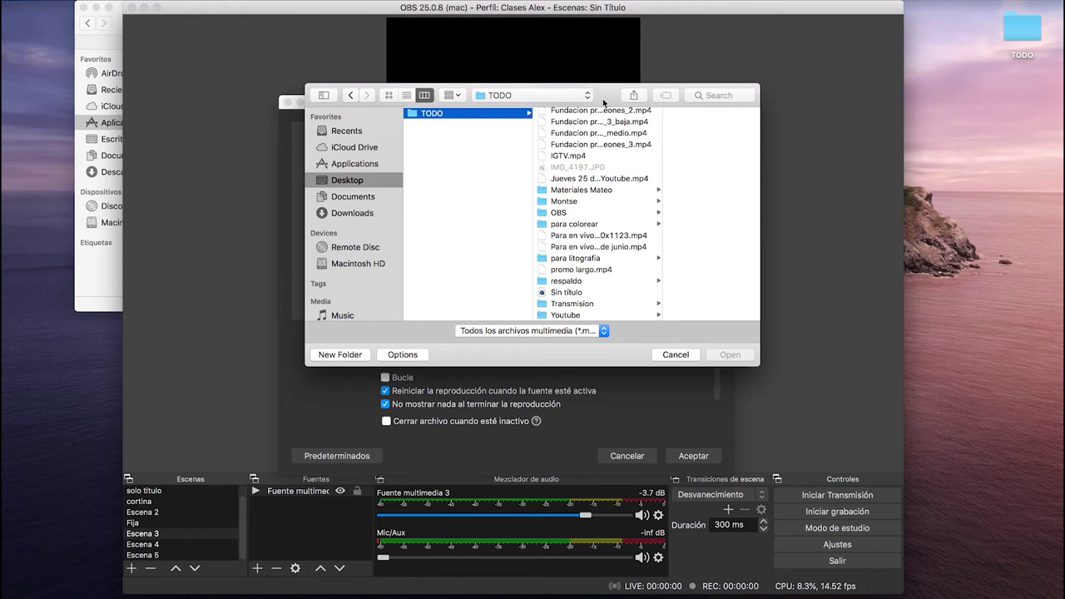
pyautogui.scroll(2, 617, 166)
pyautogui.scroll(2, 617, 166)
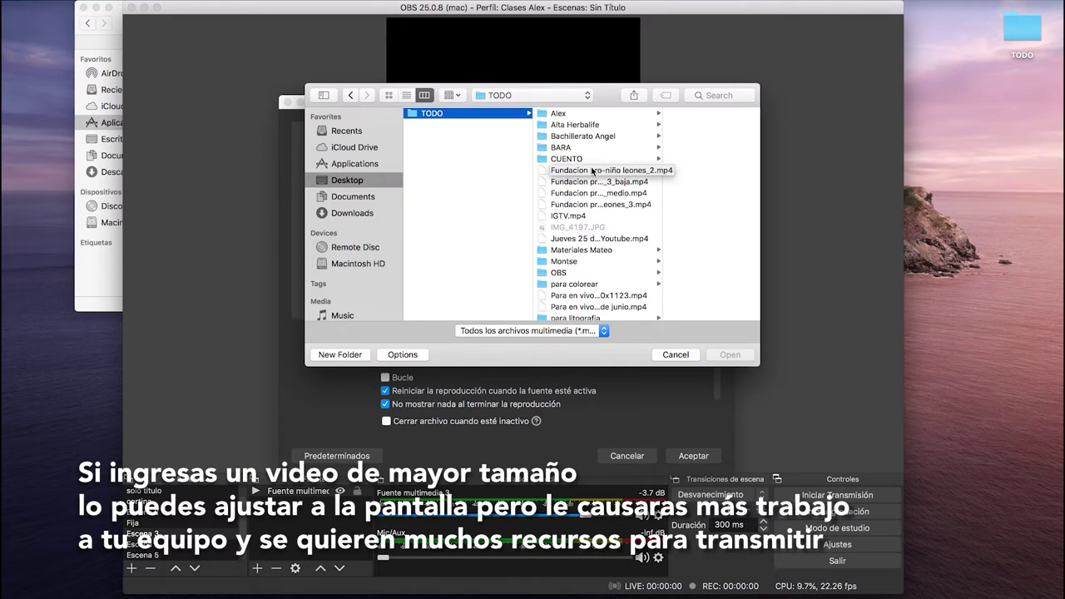
pyautogui.click(624, 239)
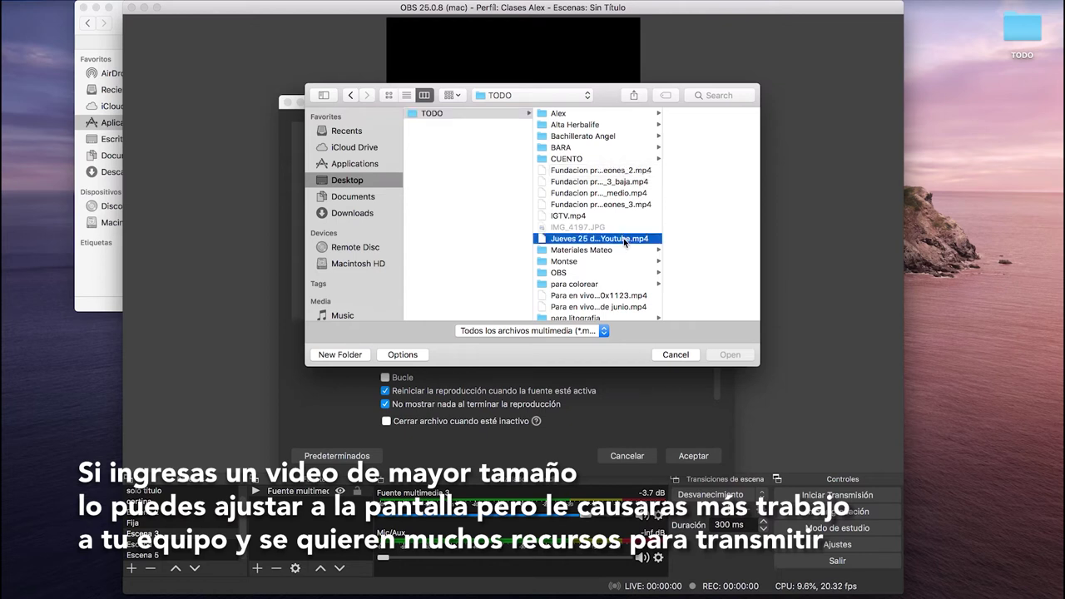
pyautogui.scroll(-2, 619, 266)
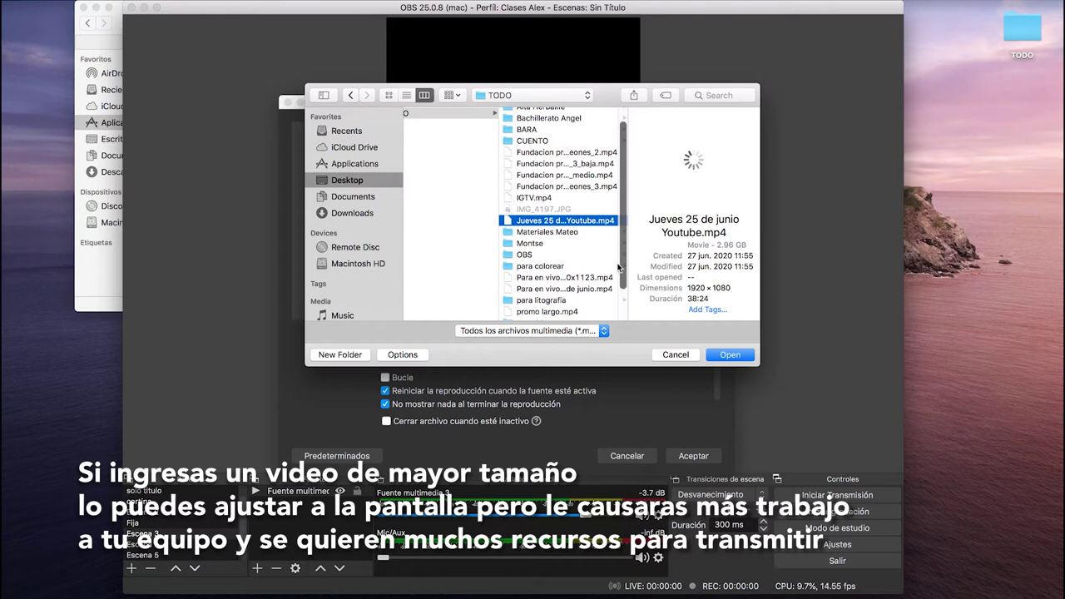
pyautogui.click(582, 289)
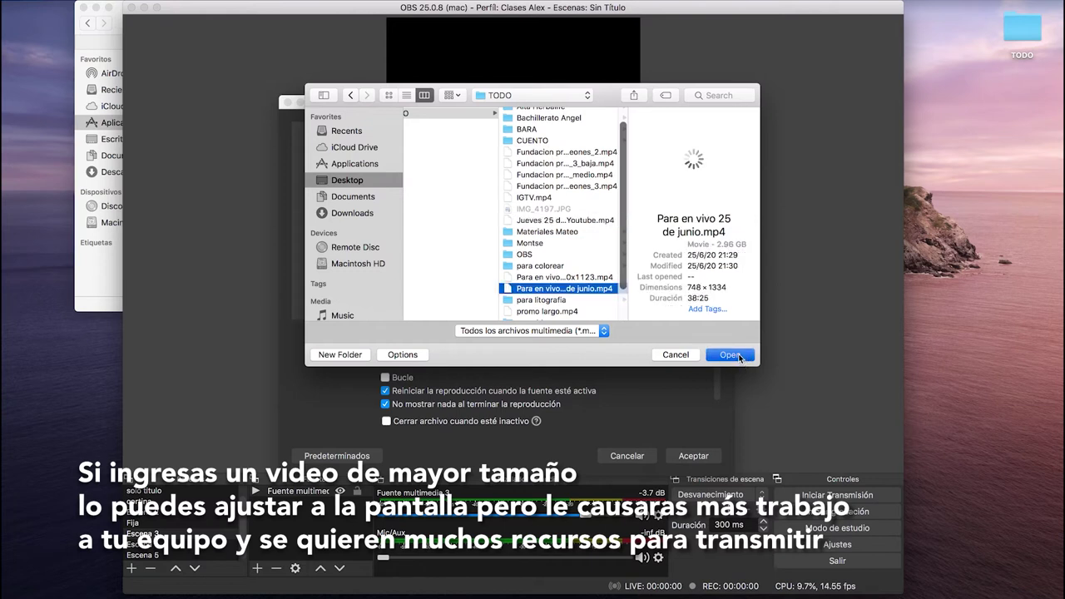
pyautogui.click(730, 355)
pyautogui.click(695, 456)
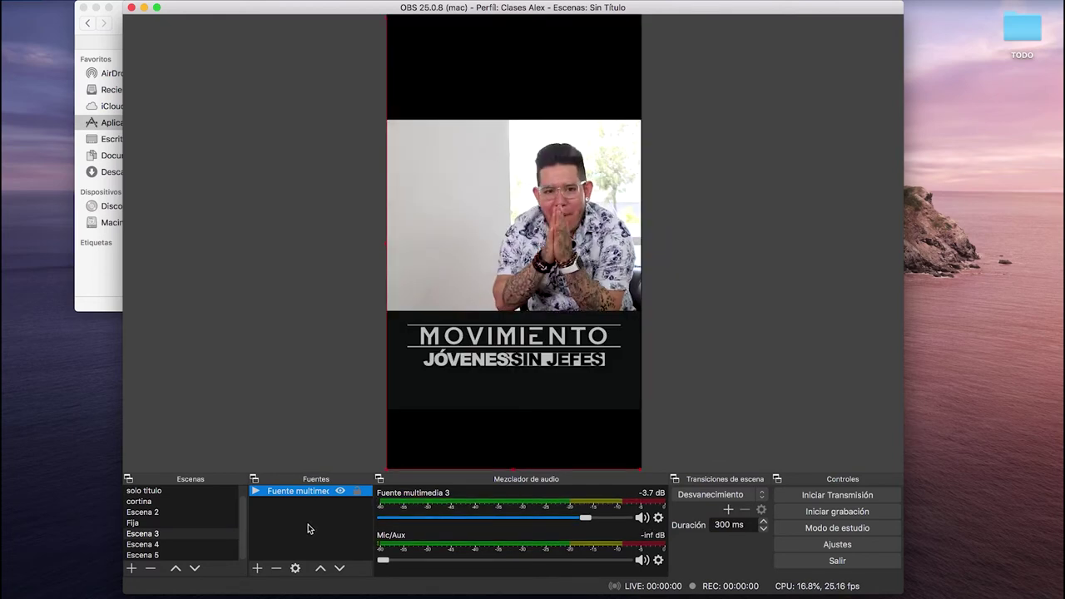
# Step: Switch to the empty Escena 4 and launch Yellow Duck from the Dock
pyautogui.click(156, 546)
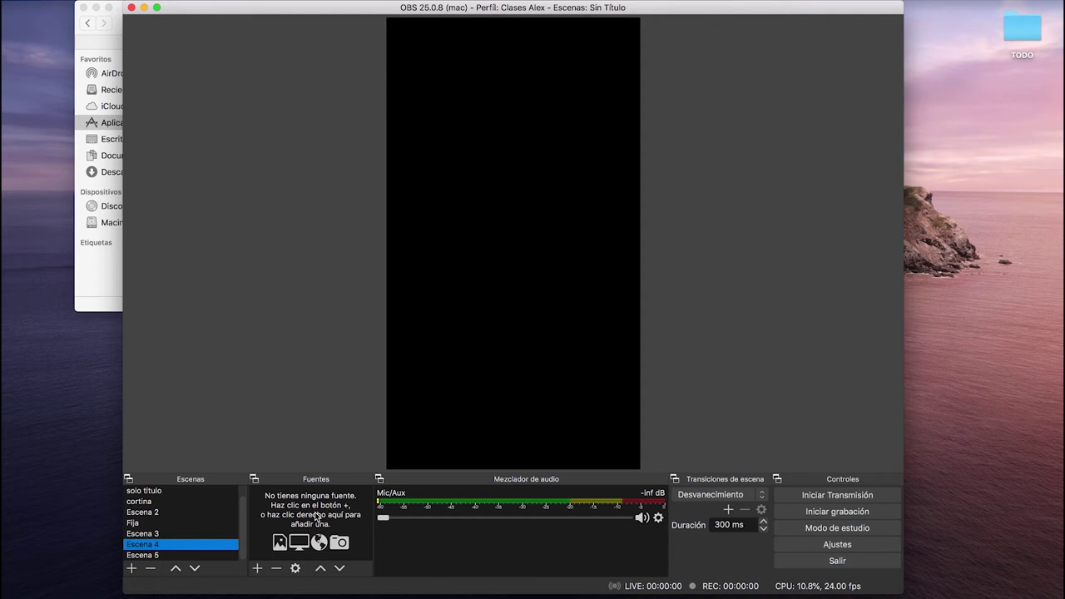
pyautogui.click(614, 586)
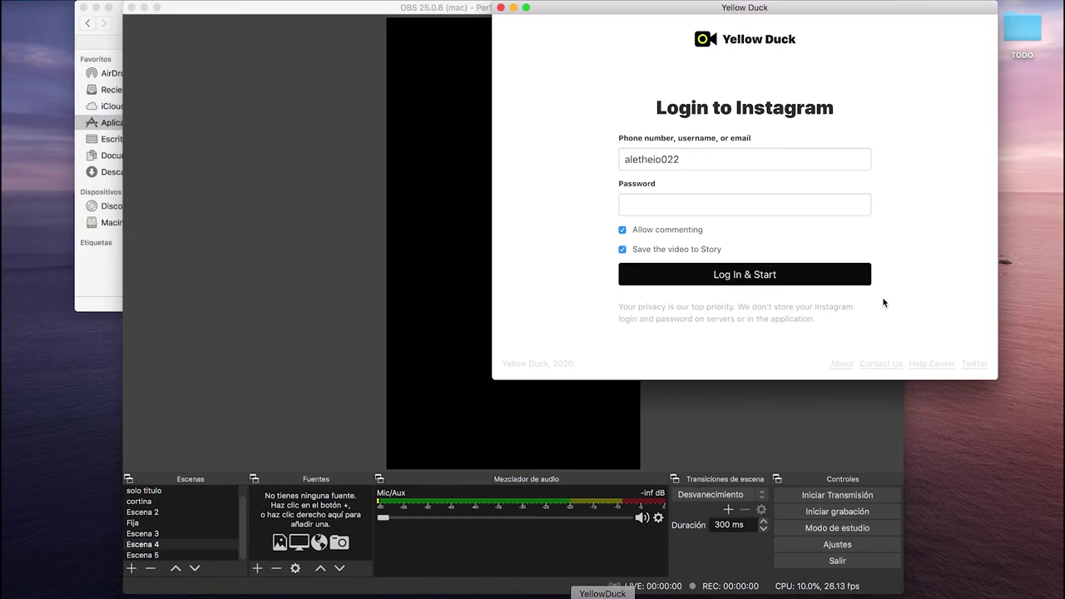
# Step: Enter the Instagram account password, submit Log In & Start, and reopen OBS Ajustes
pyautogui.click(685, 158)
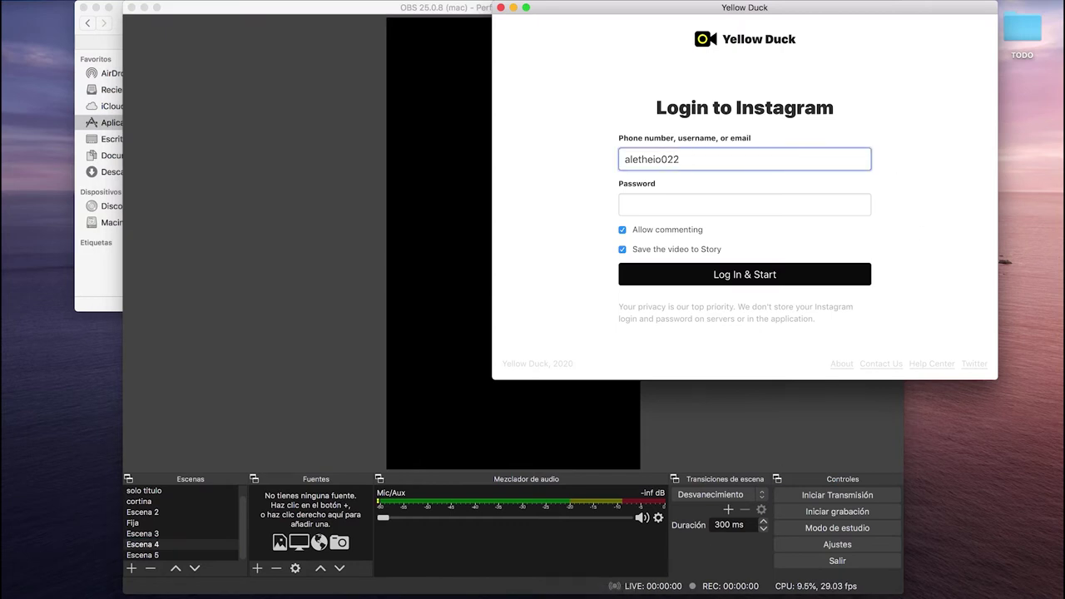
pyautogui.click(666, 206)
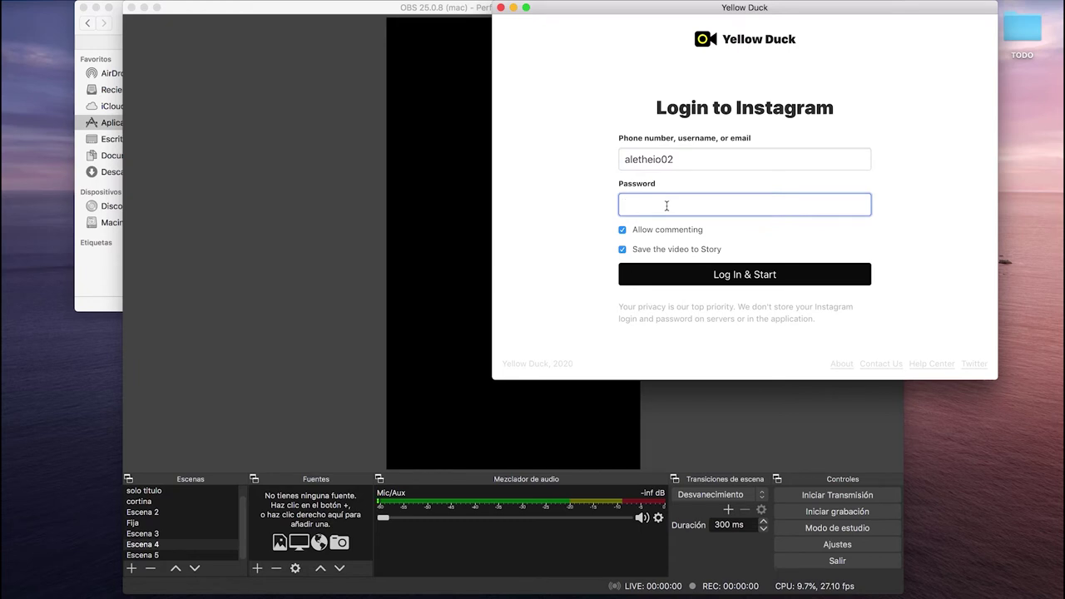
pyautogui.write('••••')
pyautogui.click(727, 274)
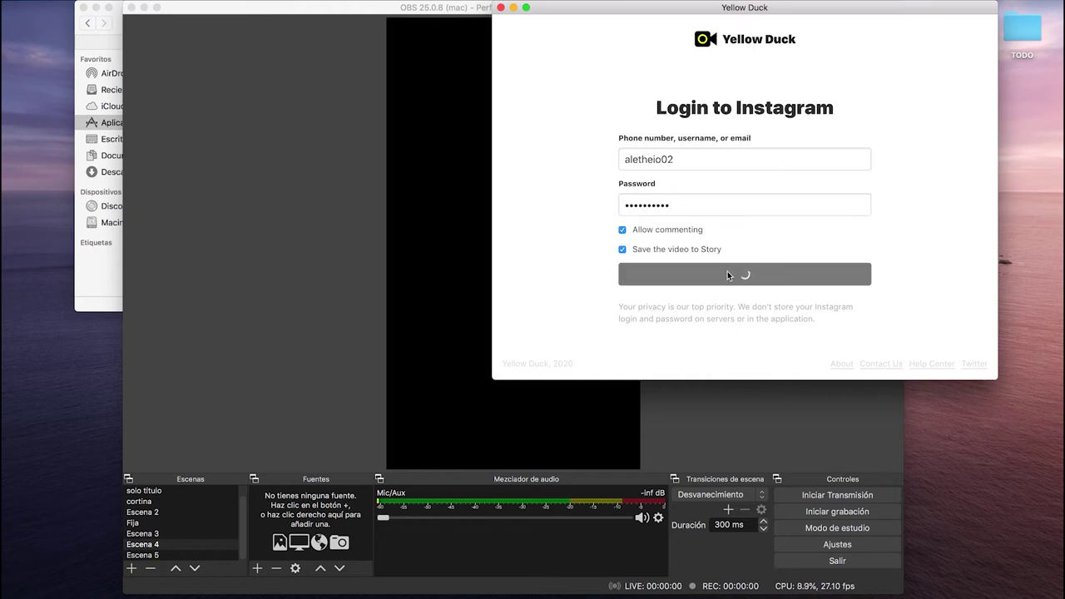
pyautogui.click(873, 544)
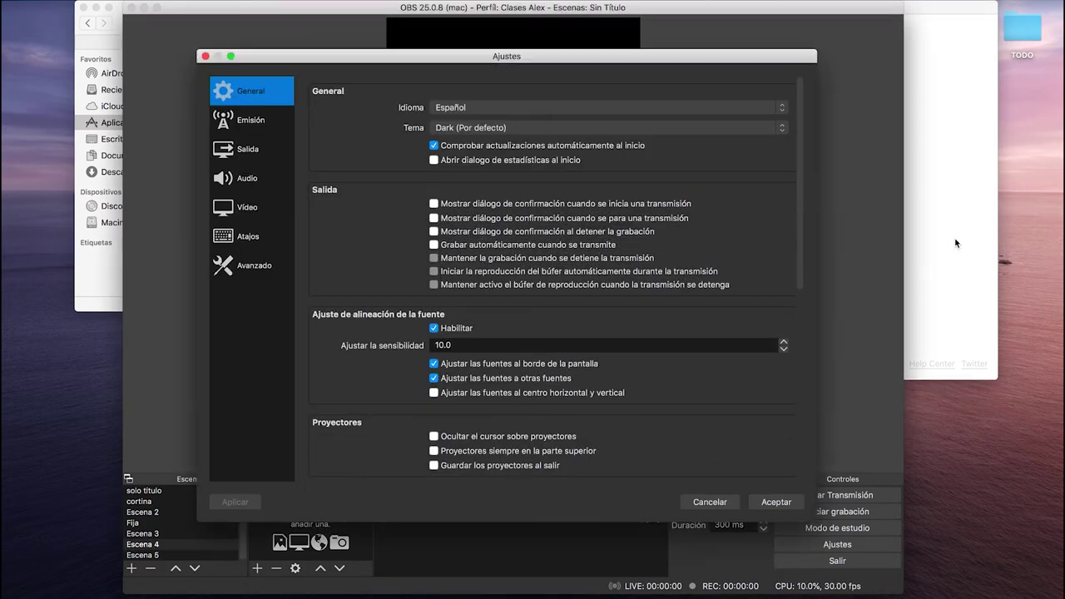
# Step: Replace the OBS streaming server with the Instagram RTMP URL copied from Yellow Duck
pyautogui.click(950, 239)
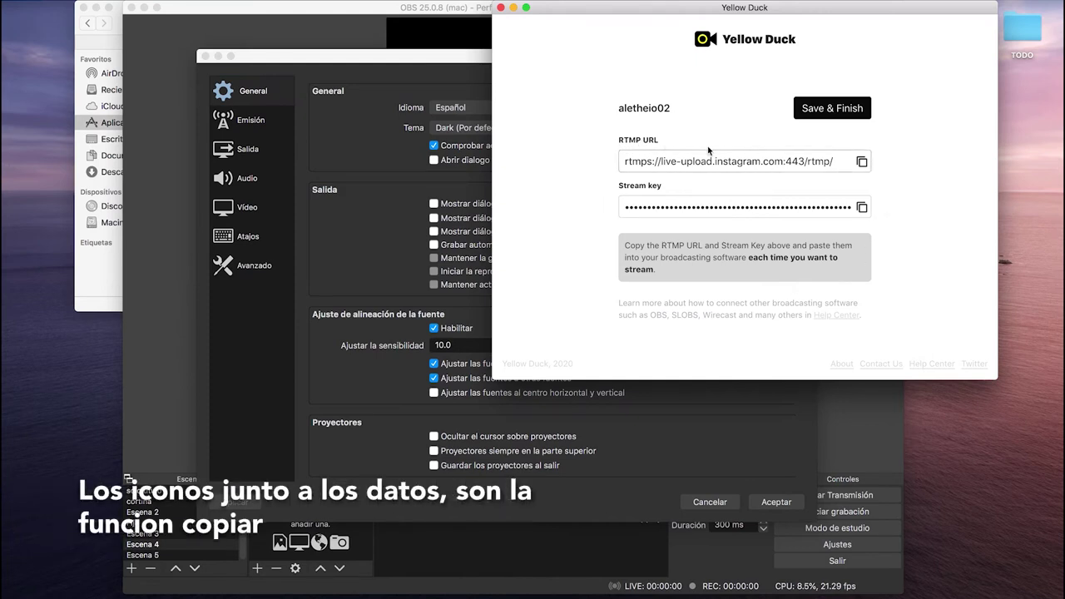
pyautogui.click(861, 162)
pyautogui.click(370, 194)
pyautogui.click(261, 124)
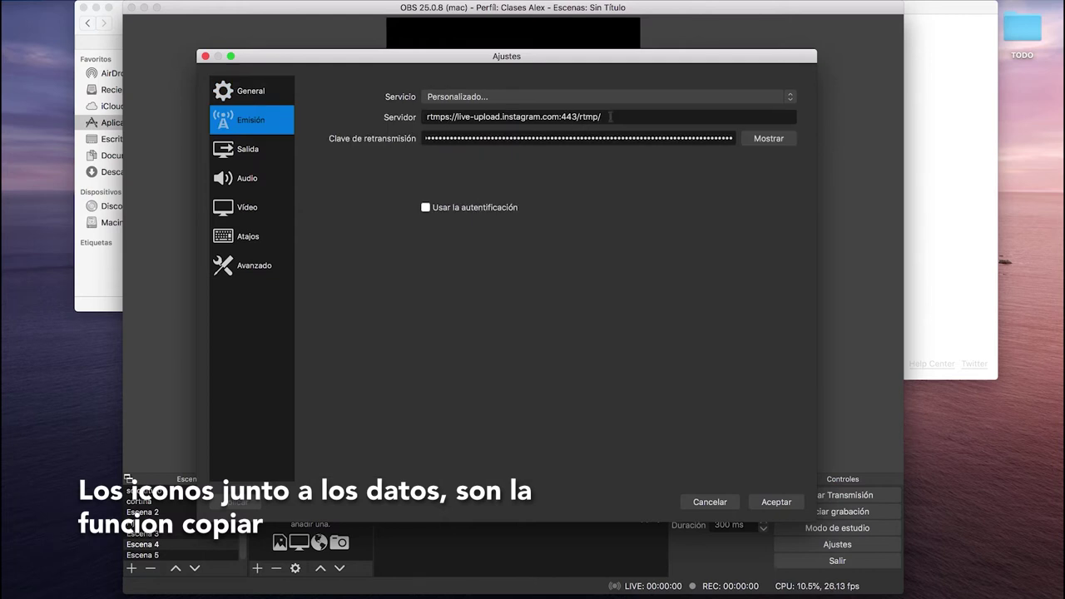
pyautogui.moveTo(610, 116); pyautogui.dragTo(356, 117)
pyautogui.press('BackSpace')
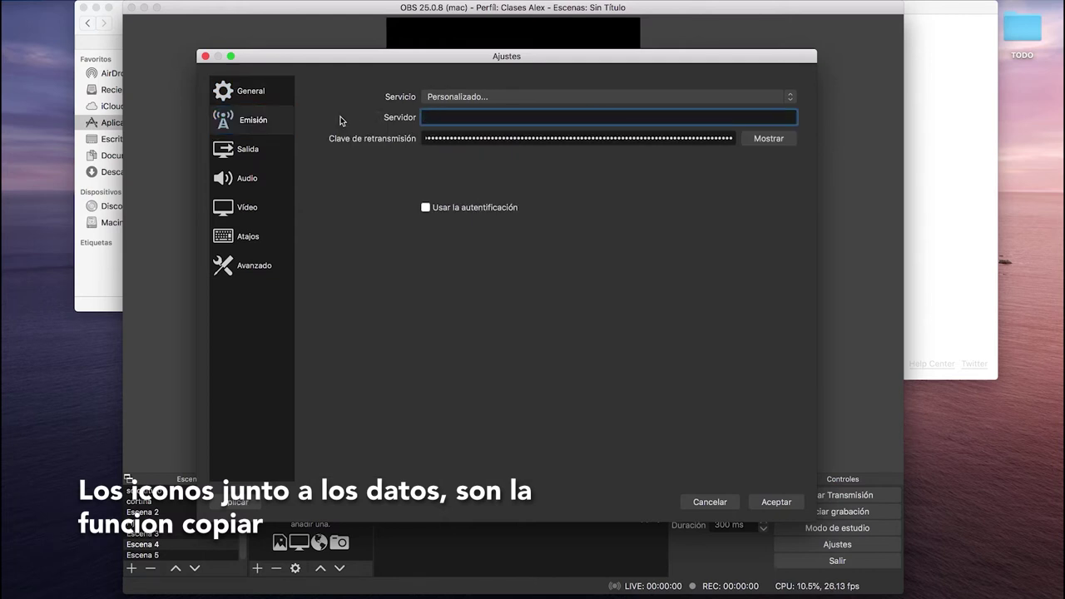
pyautogui.press('super+v')
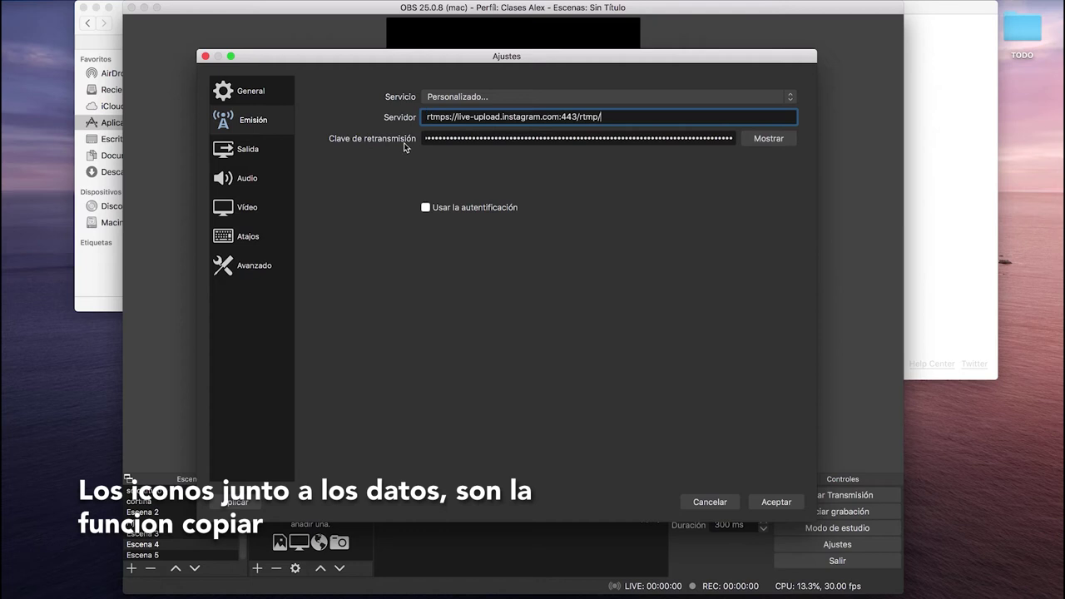
# Step: Swap in Yellow Duck's Instagram stream key as Clave de retransmisión and accept the settings
pyautogui.doubleClick(436, 138)
pyautogui.press('BackSpace')
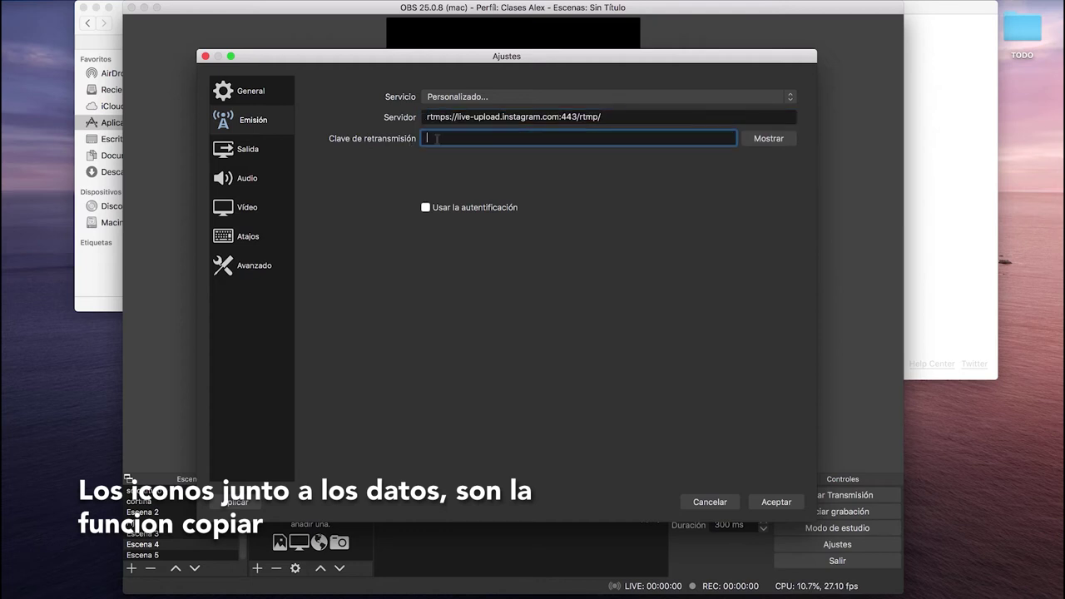
pyautogui.press('super+Tab')
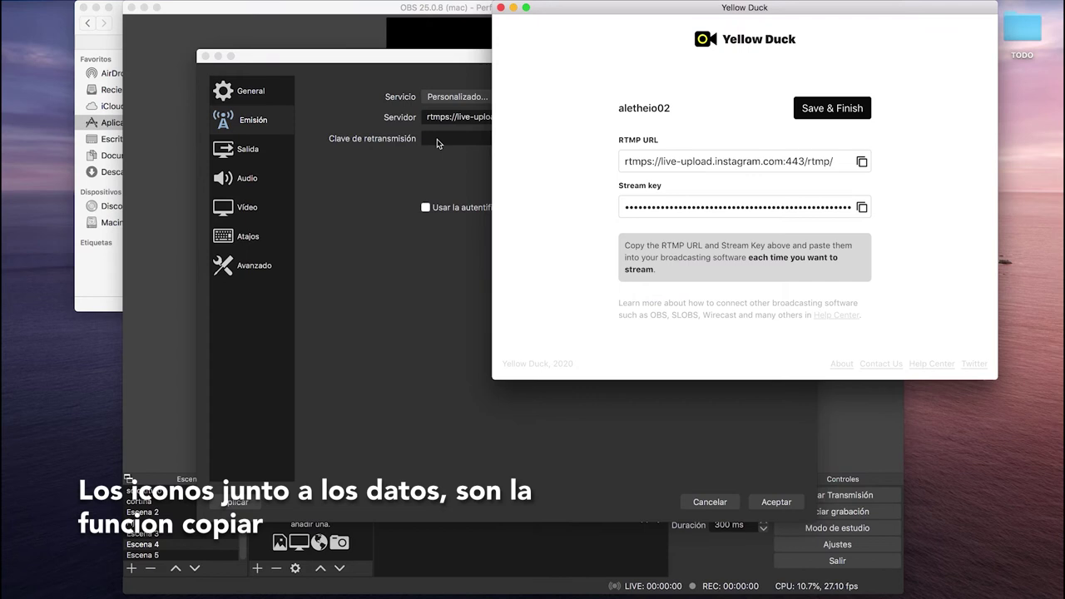
pyautogui.click(862, 210)
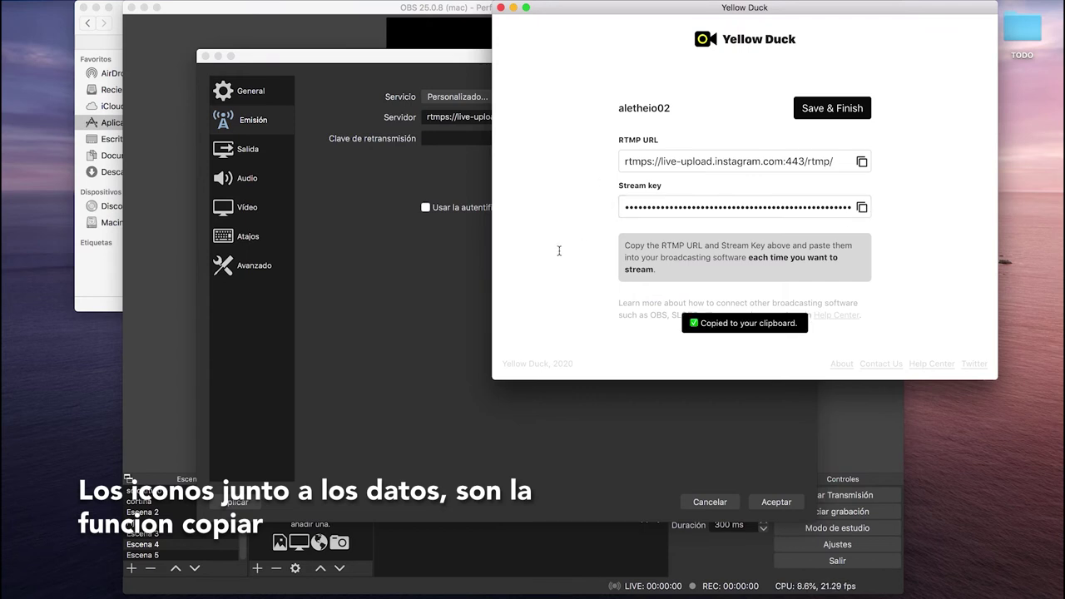
pyautogui.click(435, 164)
pyautogui.click(444, 138)
pyautogui.press('super+v')
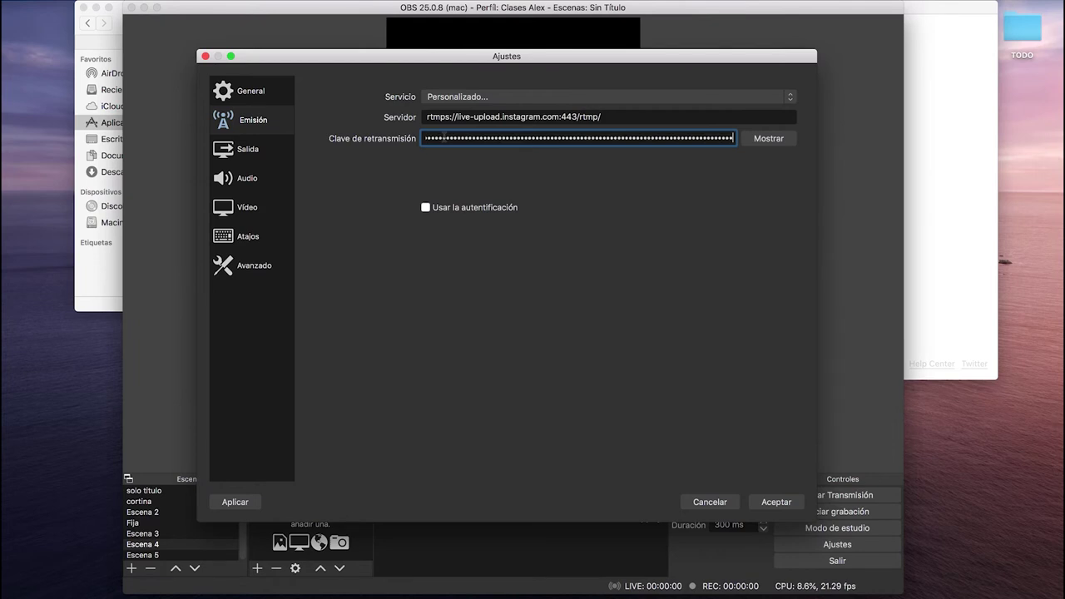
pyautogui.click(781, 501)
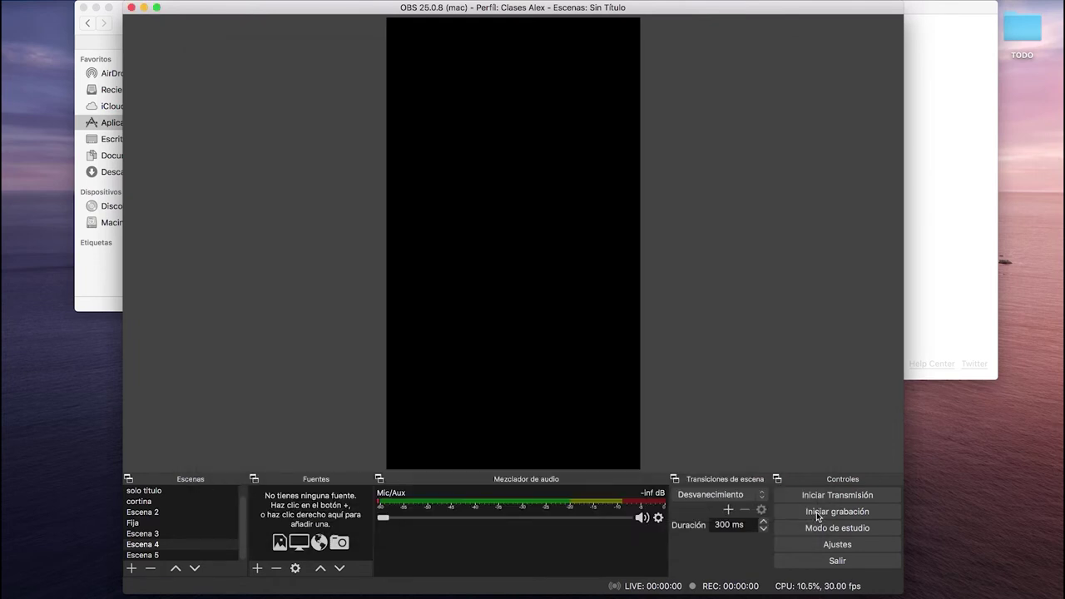
pyautogui.click(941, 308)
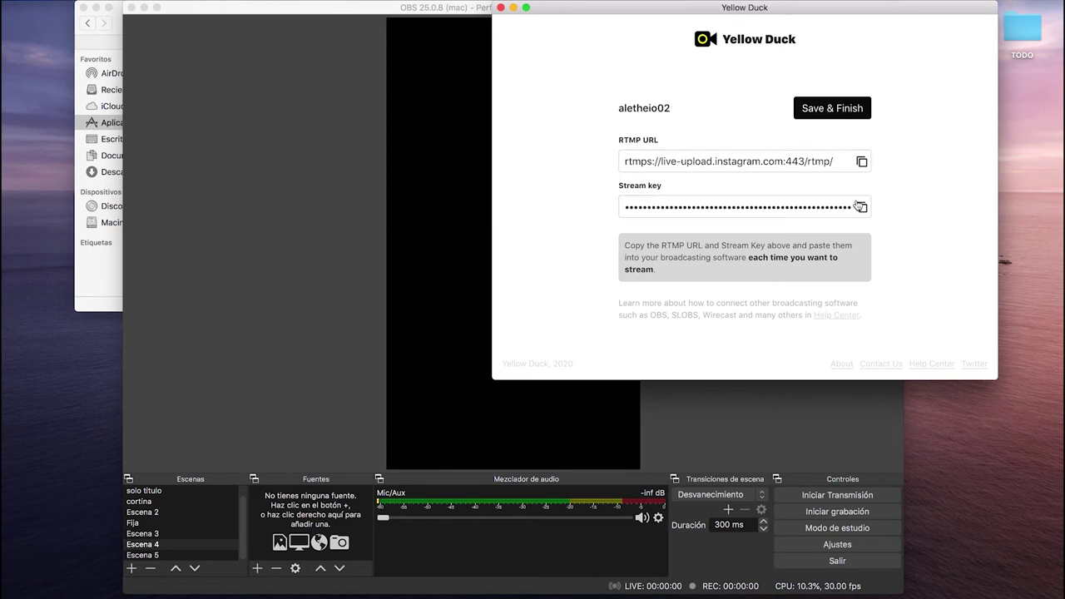
# Step: Click Iniciar Transmisión in the OBS main window, then select Escena 3 in Escenas
pyautogui.click(861, 447)
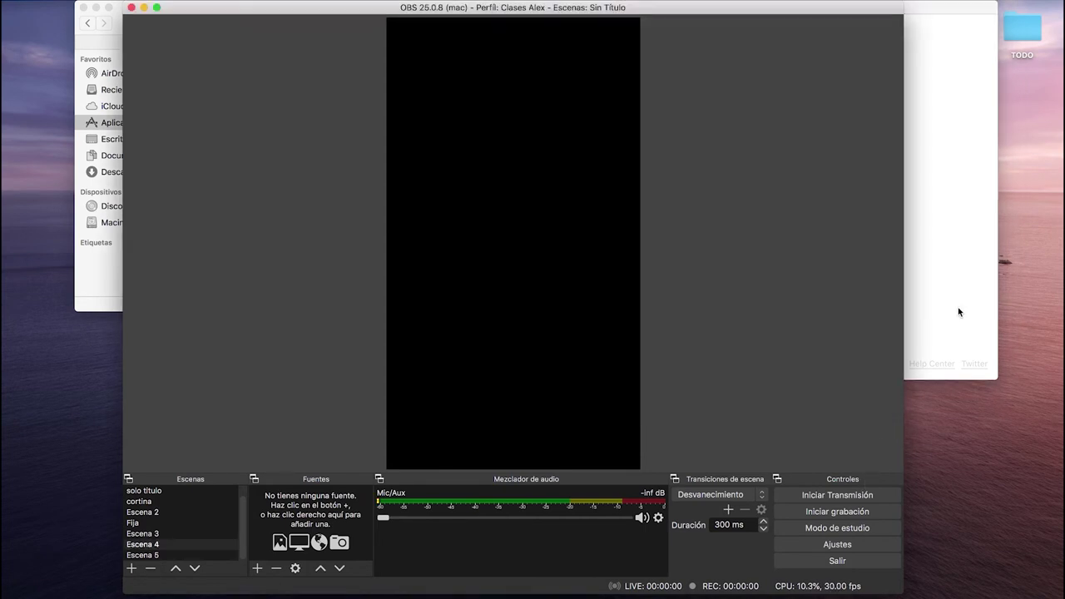
pyautogui.click(967, 274)
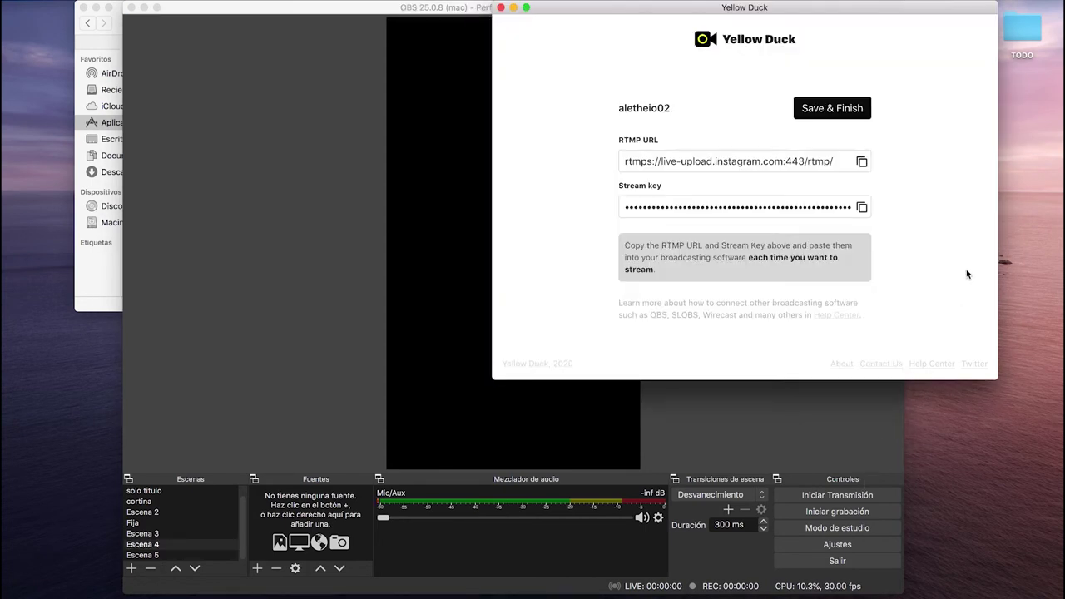
pyautogui.click(848, 455)
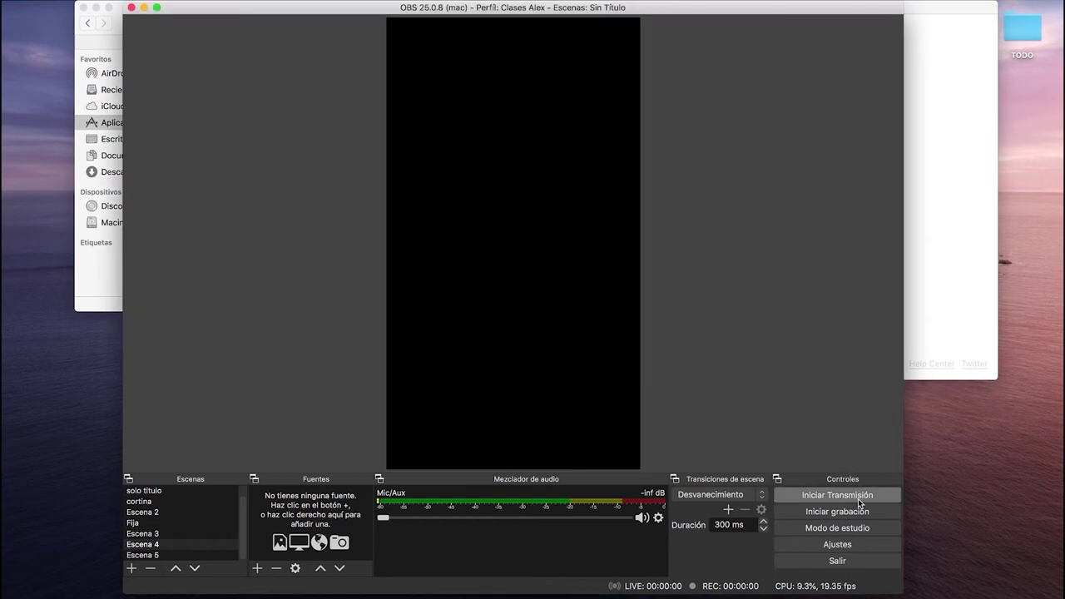
pyautogui.click(859, 497)
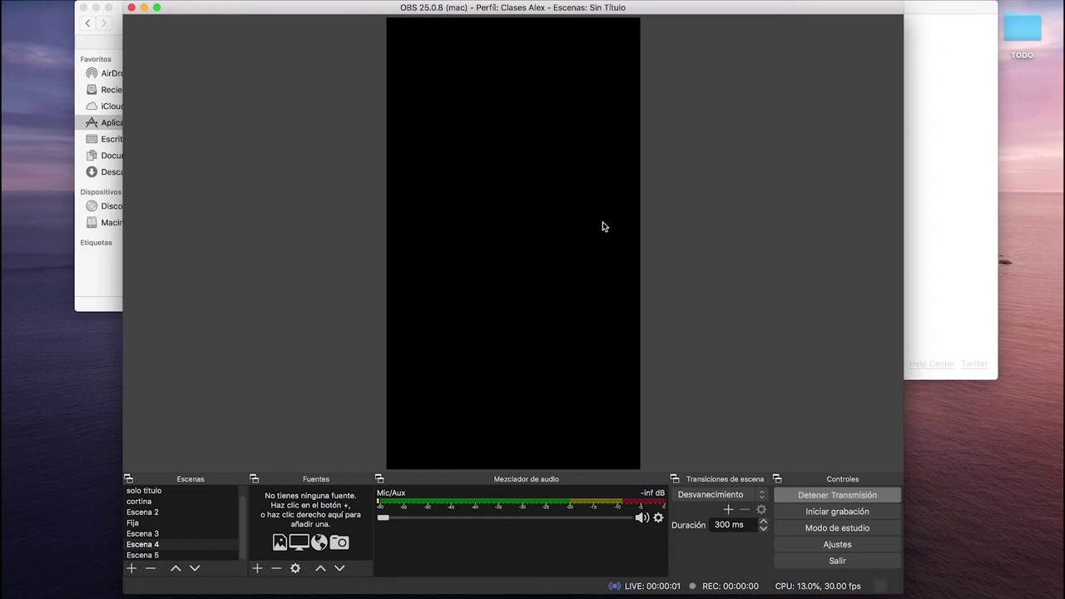
pyautogui.click(143, 534)
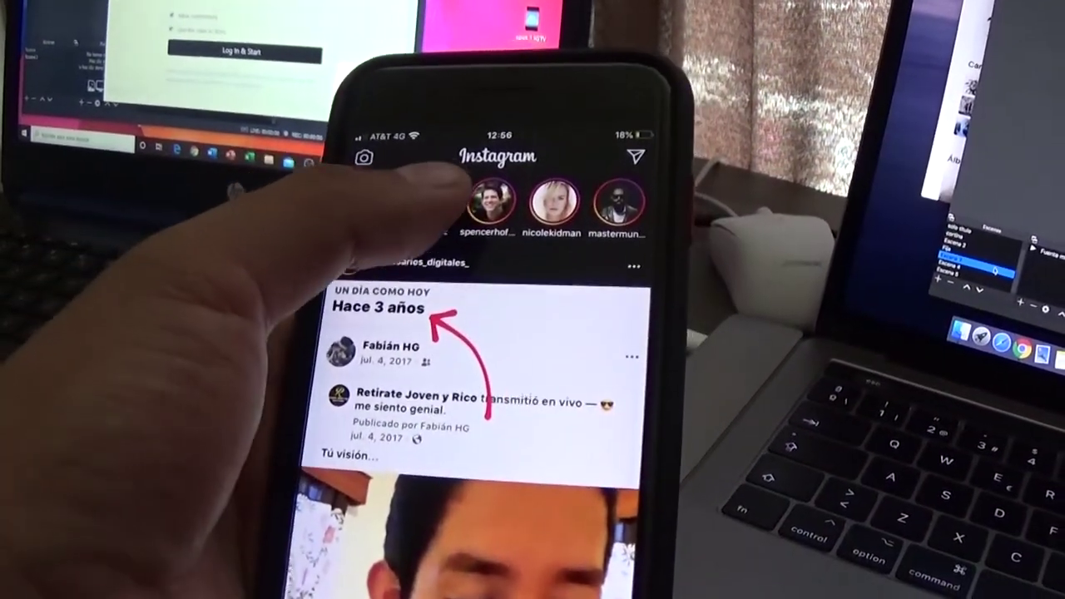
# Step: Open the first story bubble in the phone's Instagram feed to watch the live video
pyautogui.click(426, 199)
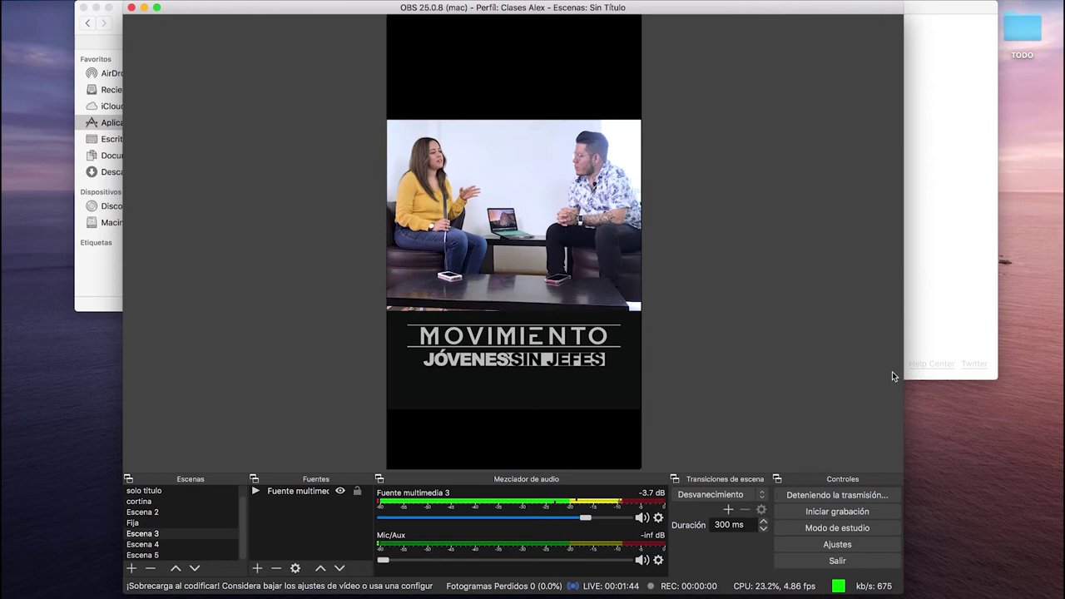
# Step: End the Instagram live session with Save & Finish in Yellow Duck
pyautogui.click(931, 332)
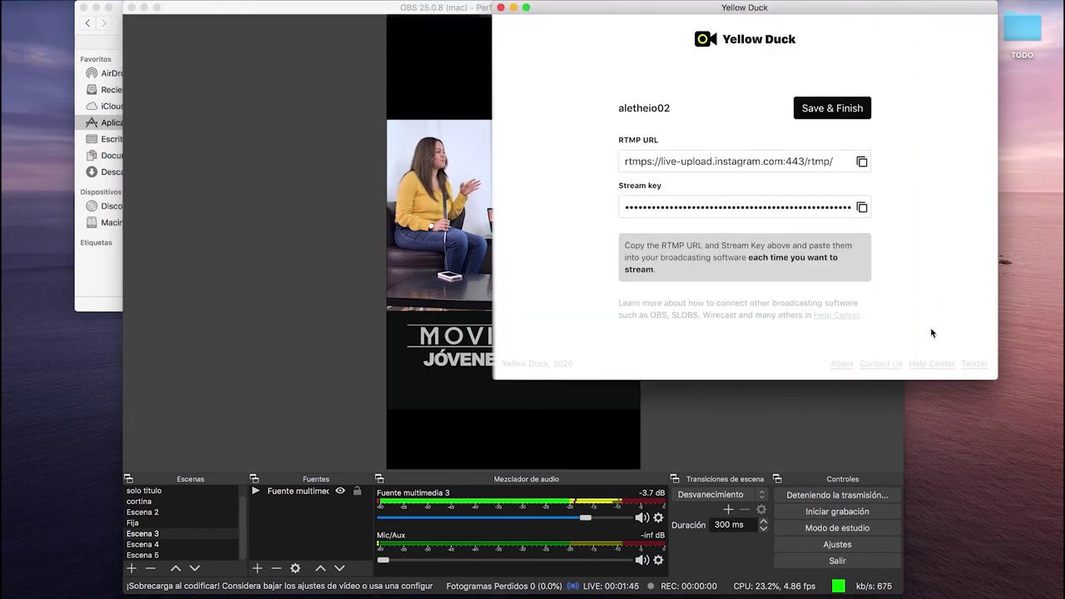
pyautogui.click(815, 111)
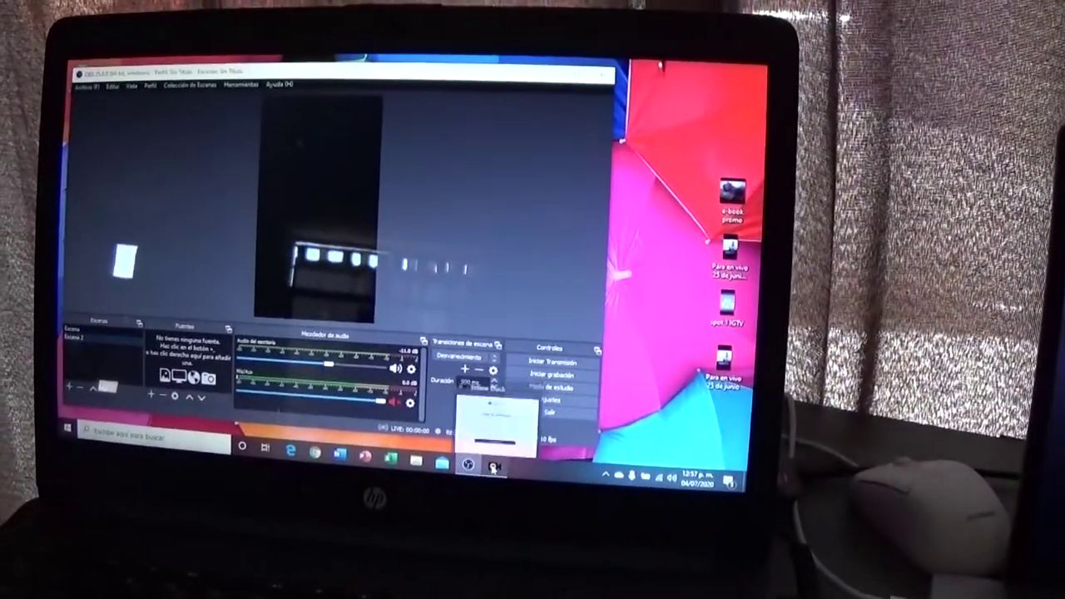
# Step: Enter the Instagram account's username and password in Yellow Duck and submit Log In & Start
pyautogui.click(481, 451)
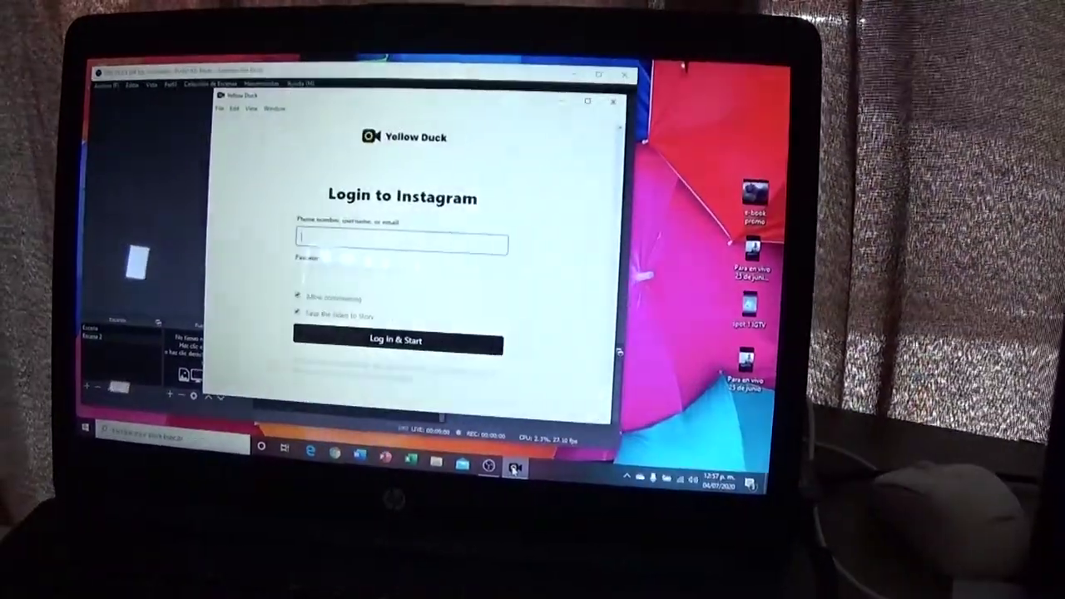
pyautogui.write('alet')
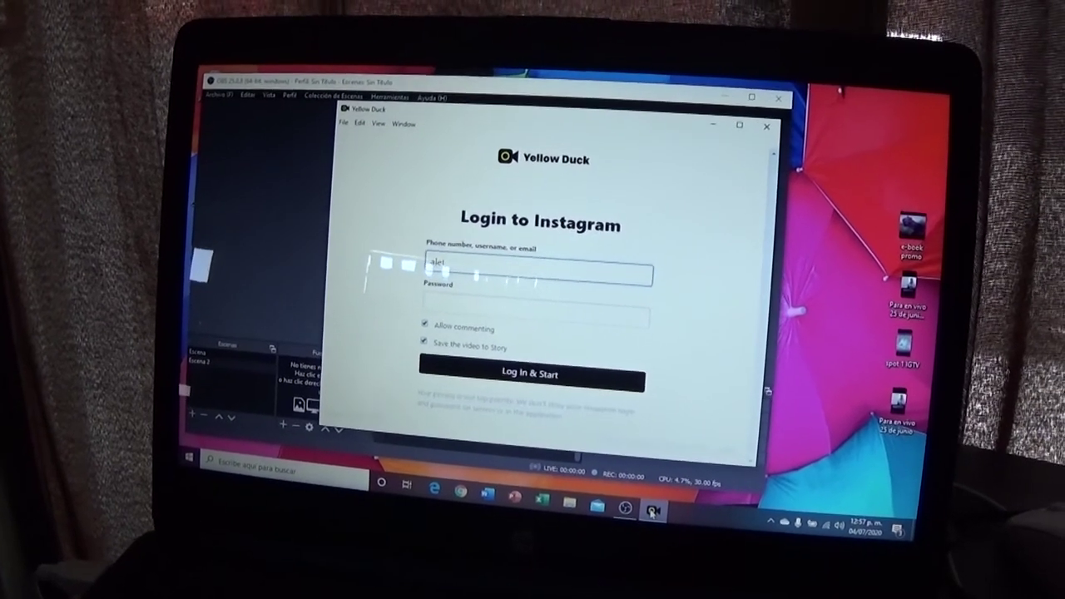
pyautogui.write('heio')
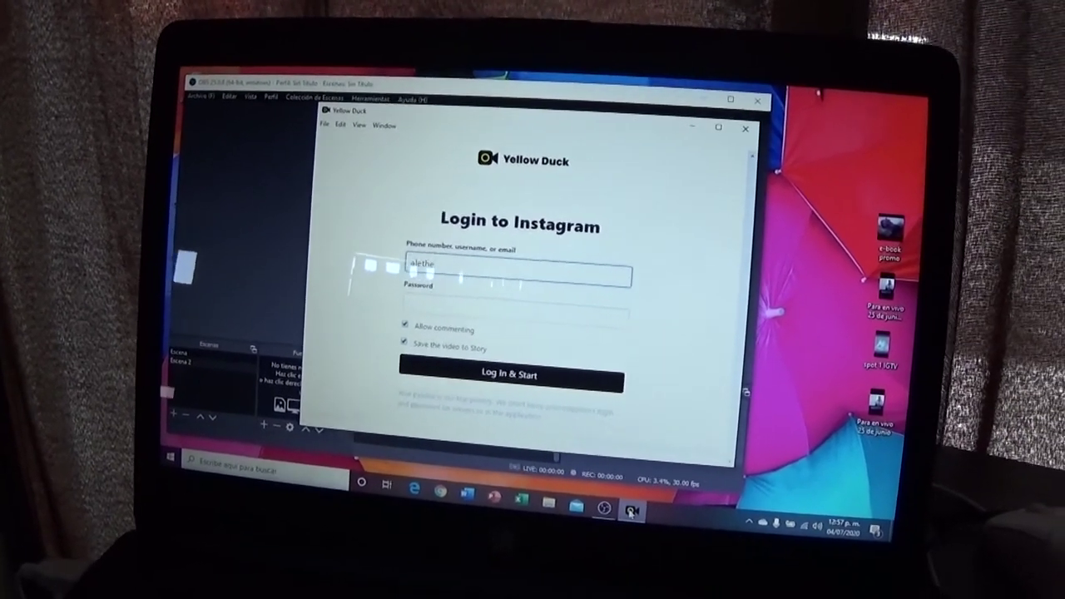
pyautogui.write('02')
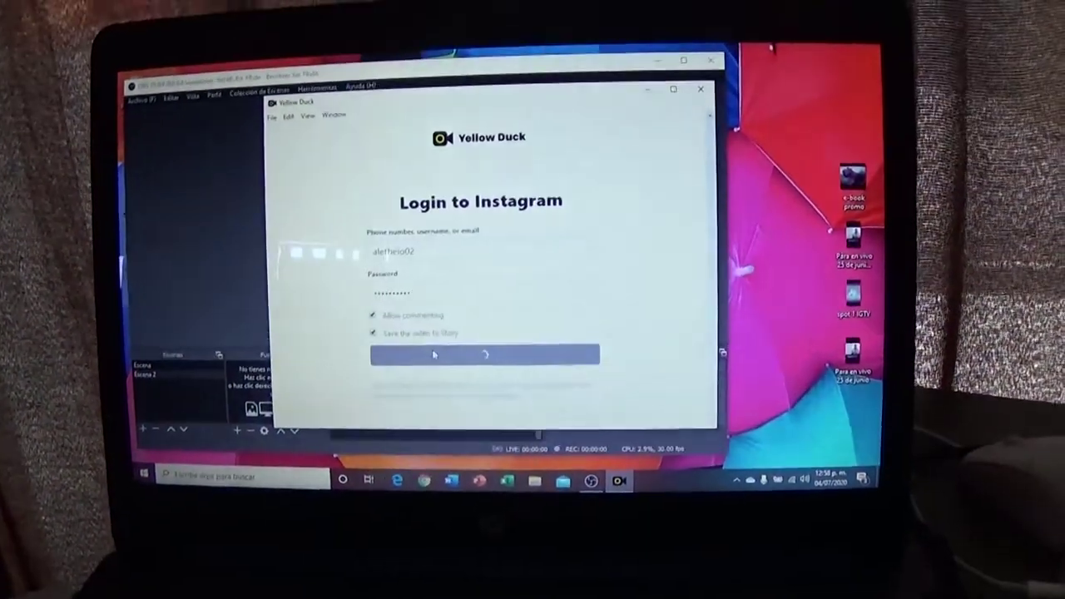
pyautogui.click(451, 169)
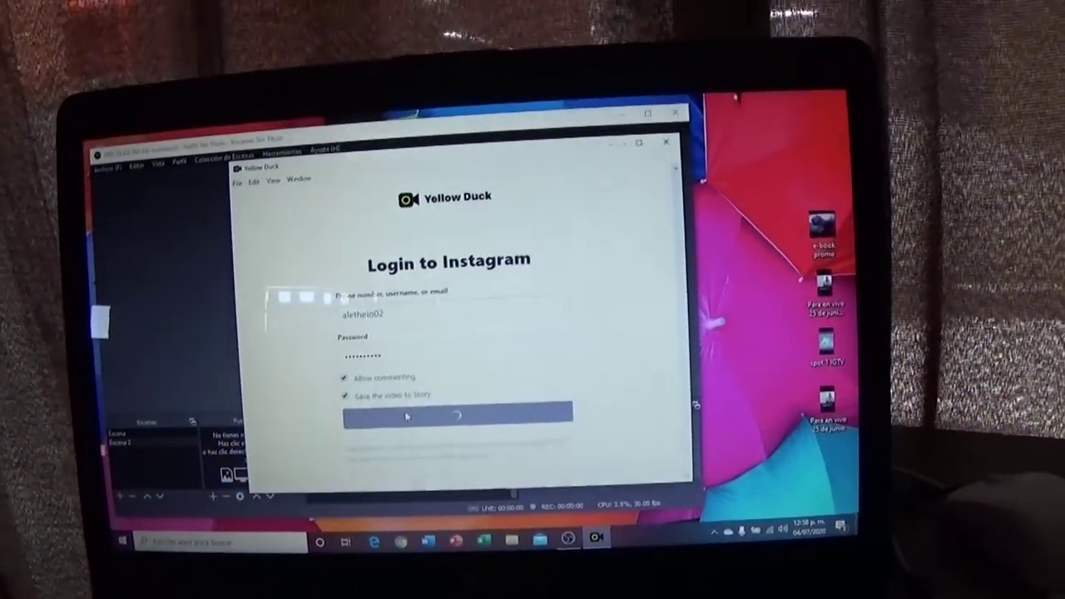